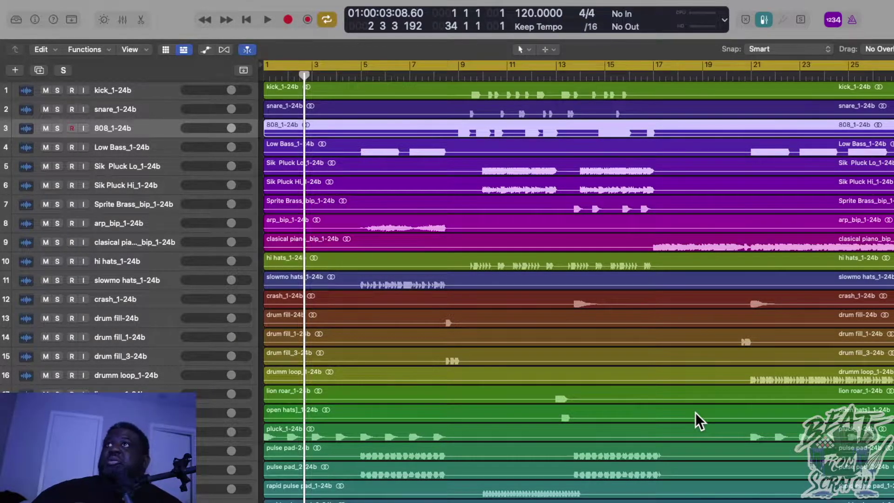
Scroll up and down the 28-track list and across the timeline while the full beat plays
scroll(784, 292, "down", 2)
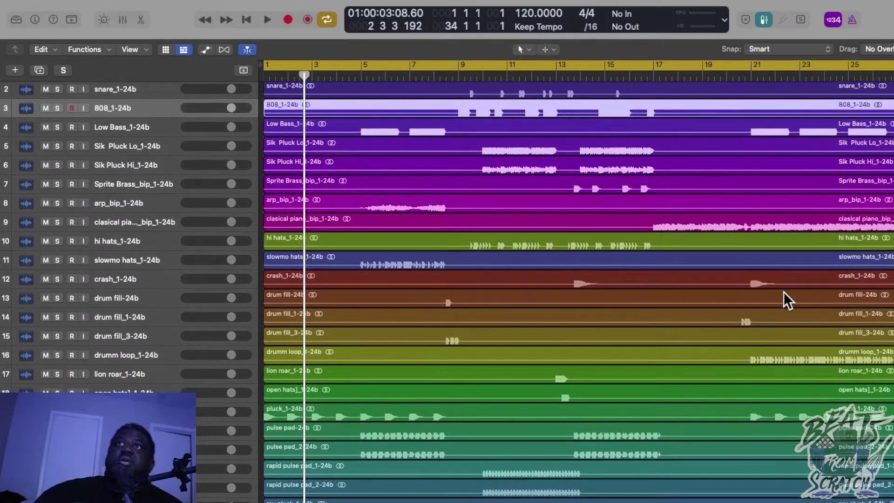
scroll(783, 292, "up", 2)
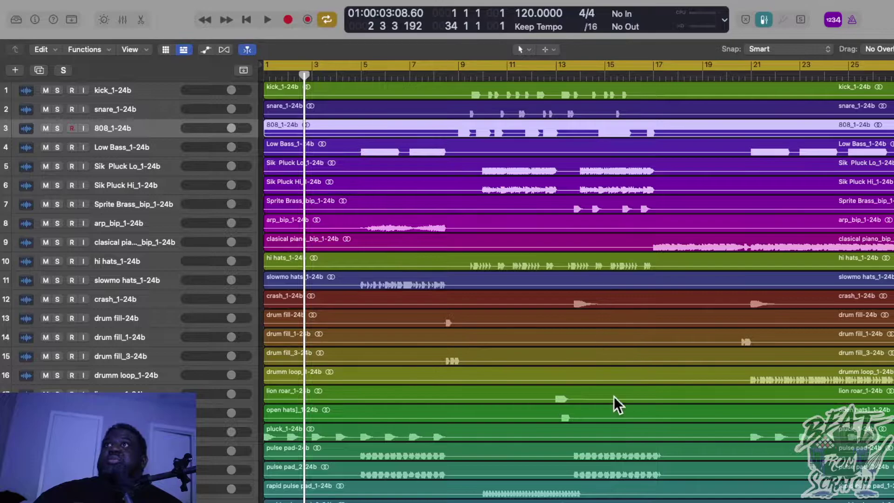
scroll(575, 475, "down", 1)
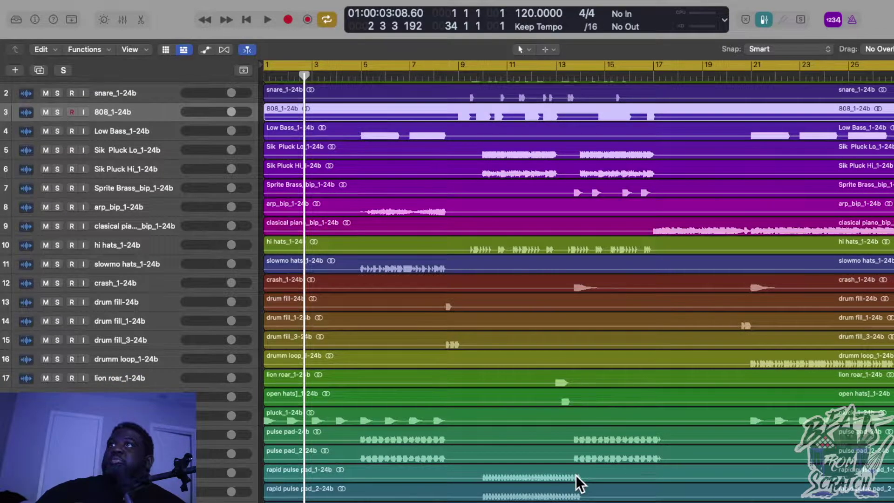
scroll(575, 475, "down", 1)
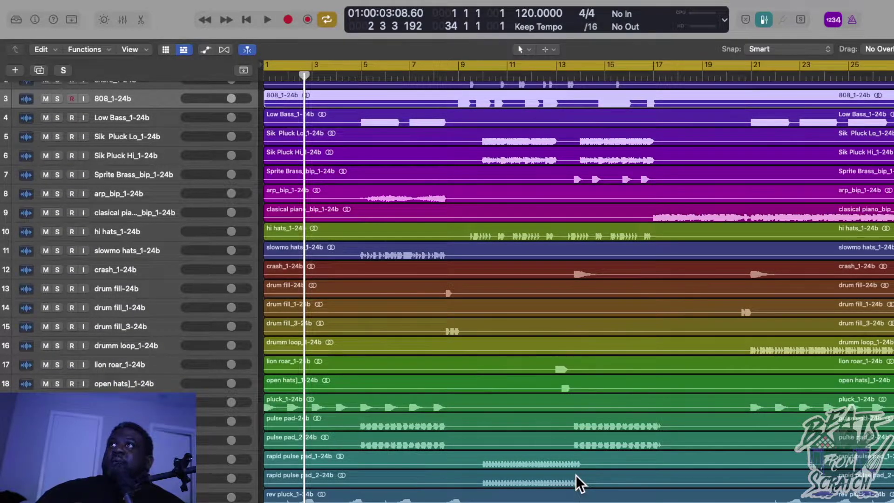
scroll(576, 475, "up", 2)
scroll(575, 475, "right", 1)
scroll(576, 475, "right", 2)
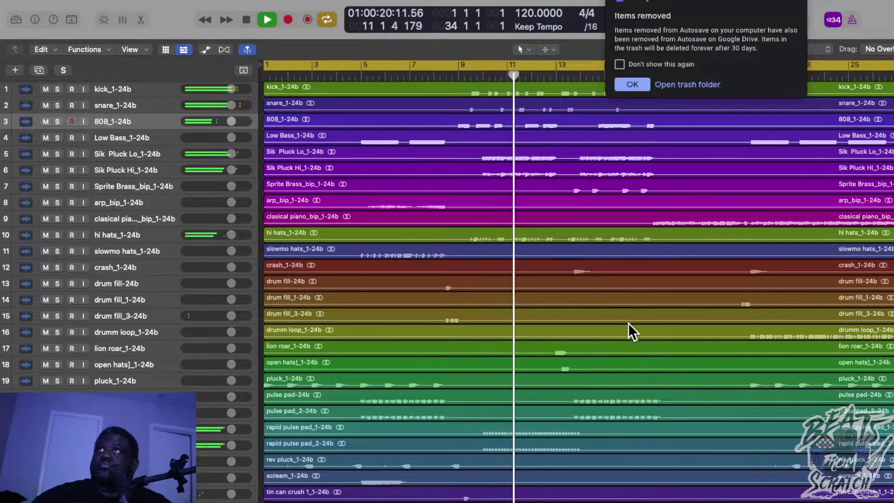
Tick 'Don't show this again' on the Google Drive items-removed notice and dismiss it
left_click(619, 65)
left_click(635, 85)
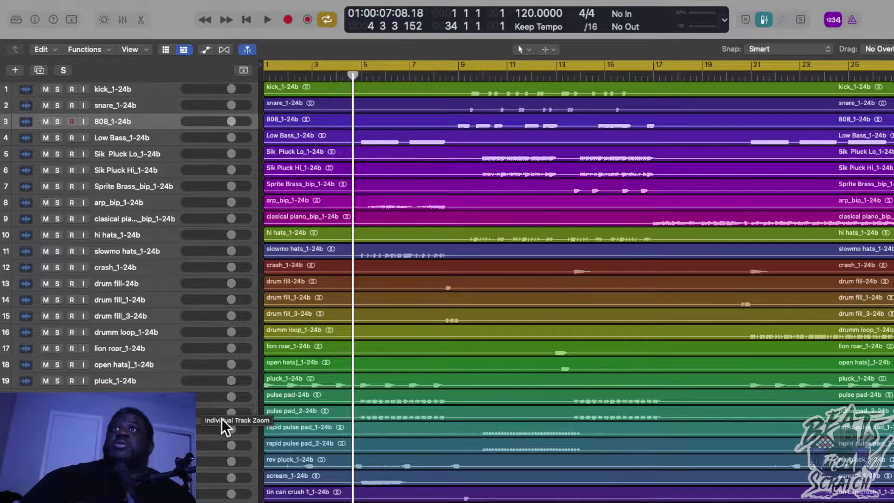
Solo the pluck track and show its waveform zoomed in the audio editor
left_click(57, 381)
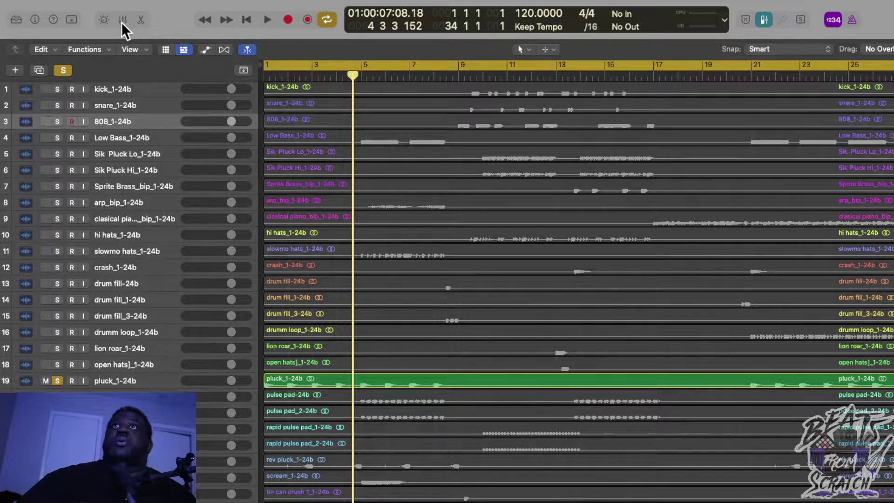
left_click(139, 19)
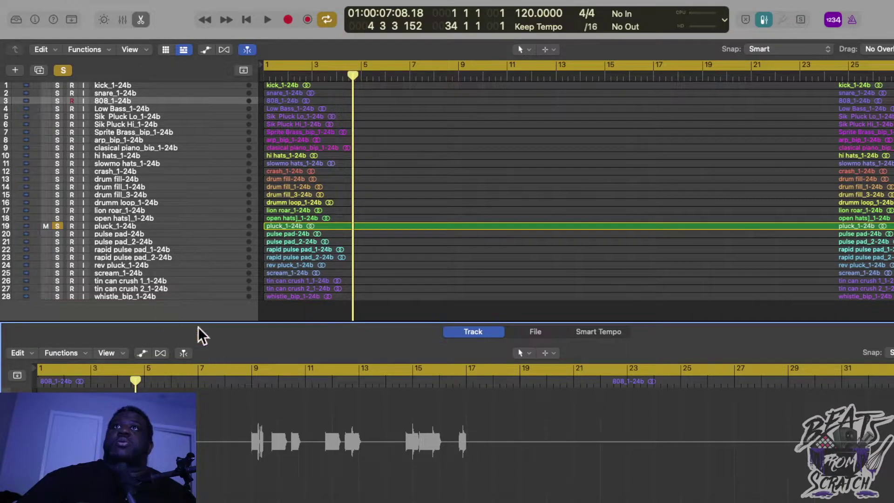
left_click(114, 227)
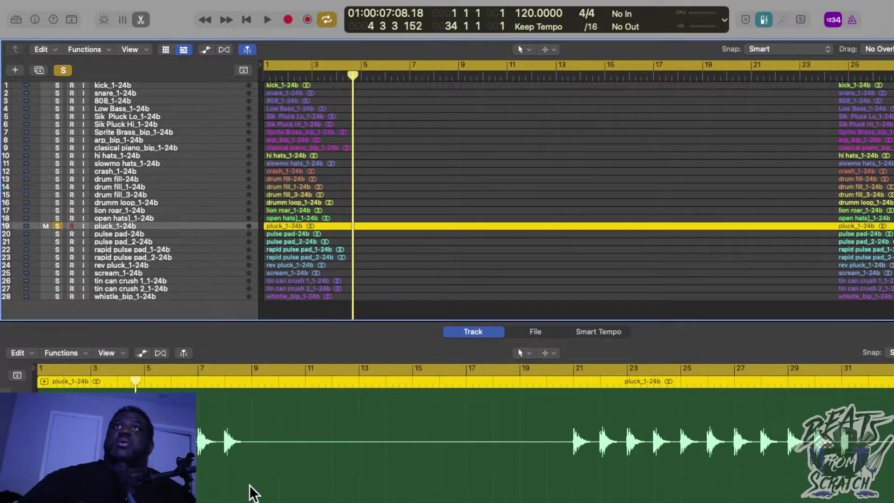
key("super+Right")
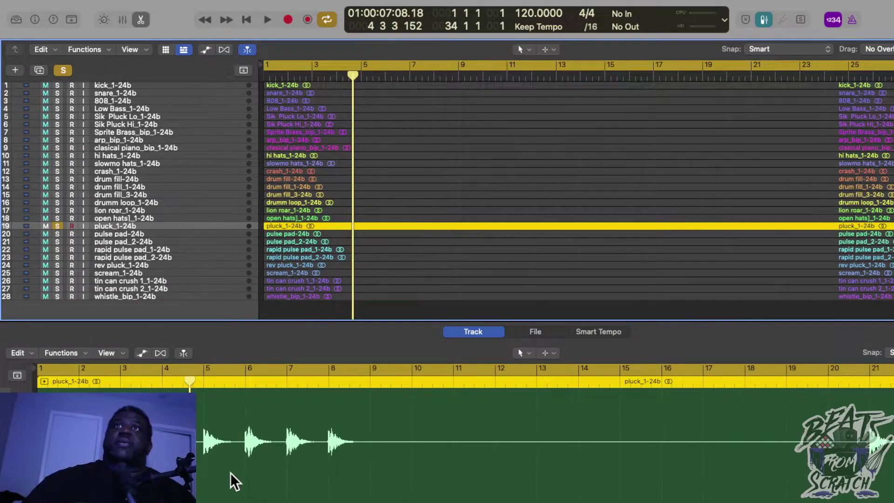
Play the soloed pluck, dismiss the disk-too-slow alert, and solo pulse pad
key("space")
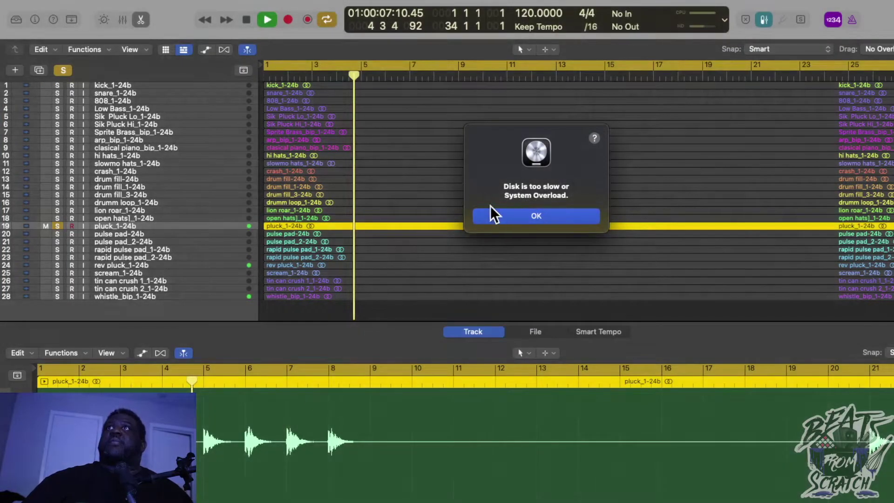
left_click(496, 217)
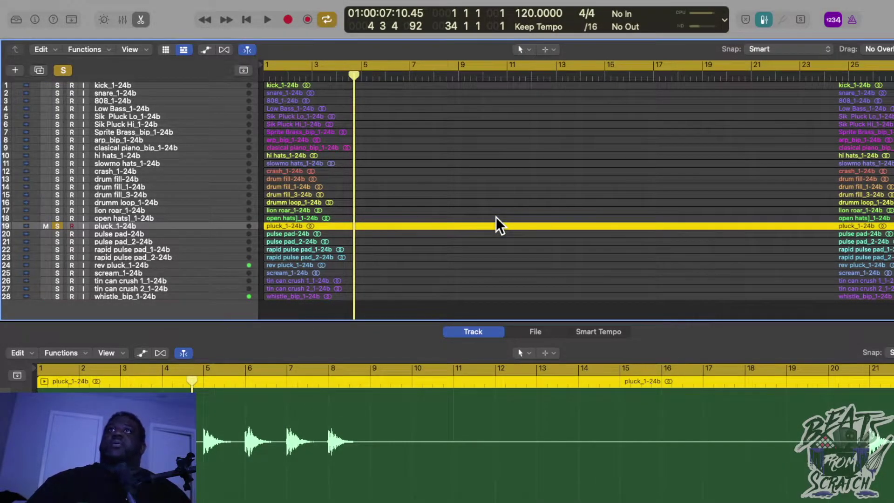
left_click(300, 234)
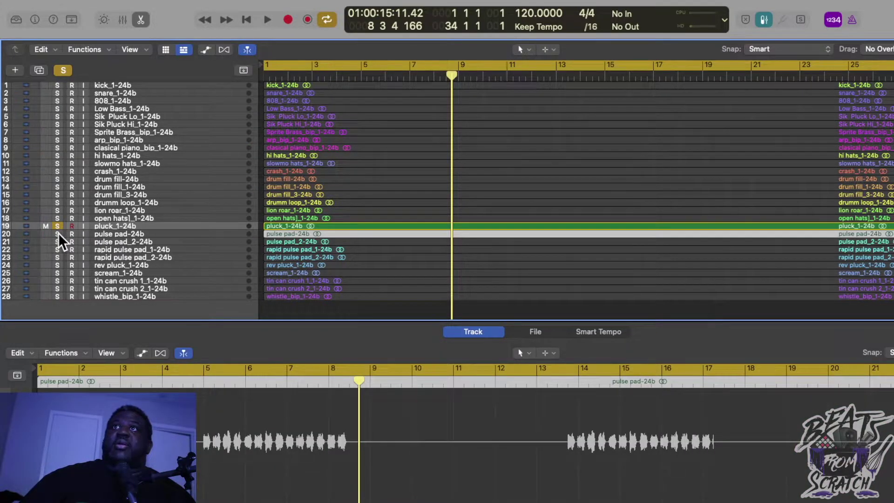
Select pulse pad and make the track rows taller to show the waveforms
left_click(110, 236)
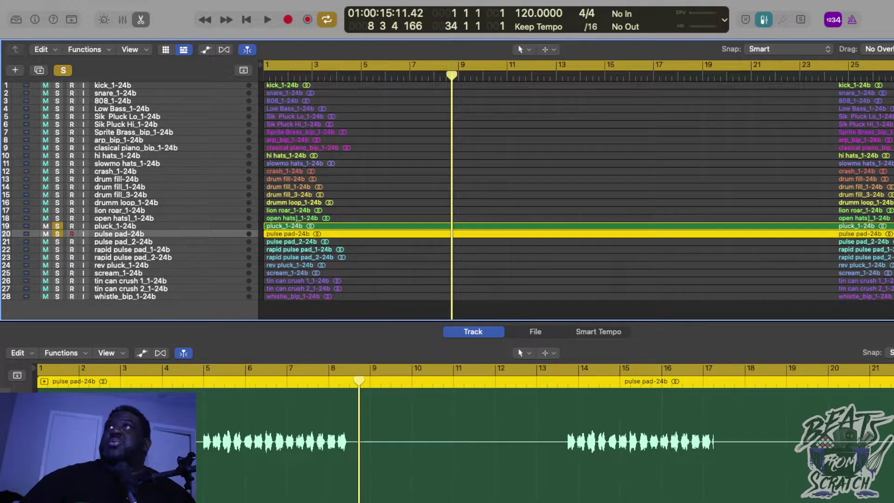
key("super+Down")
key("super+Down")
key("super+Down")
key("super+Down")
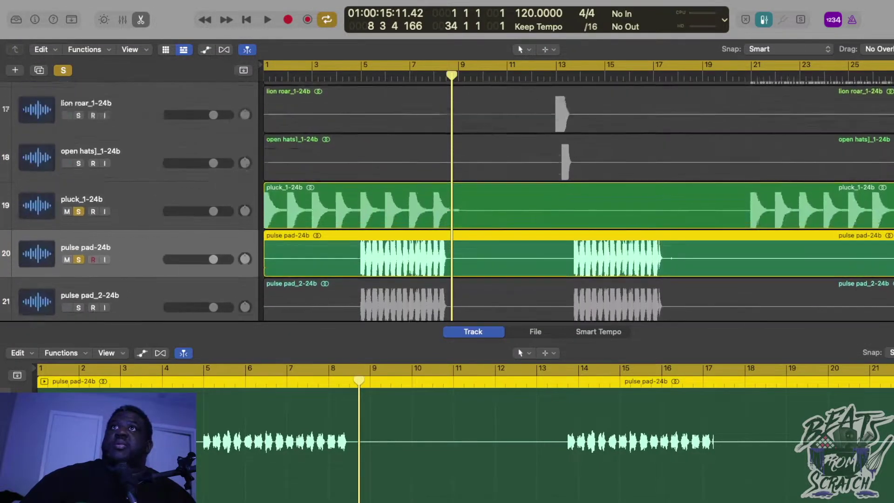
key("super+Down")
key("super+Up")
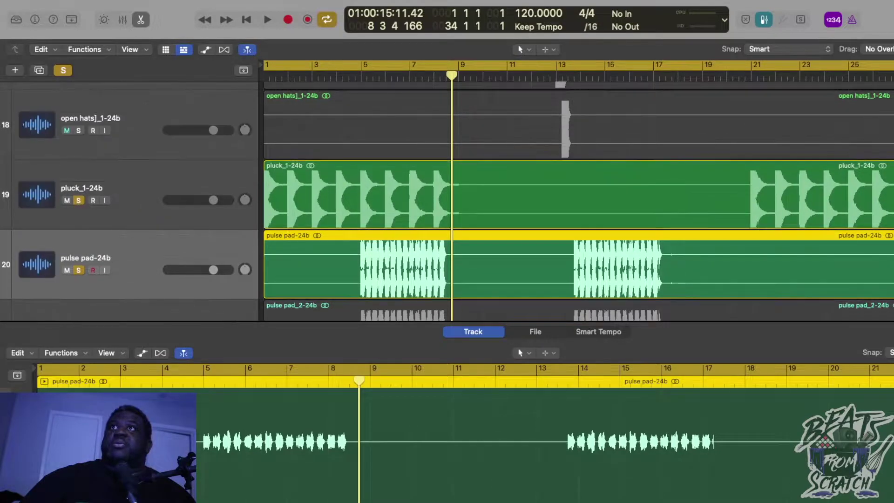
Play the soloed layers from bar 5, stop, and zoom the timeline to bars 1–12
key("space")
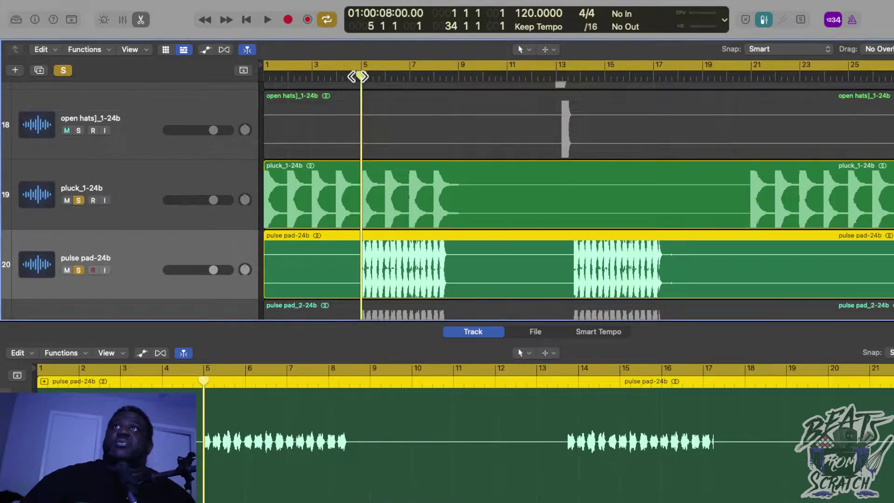
key("space")
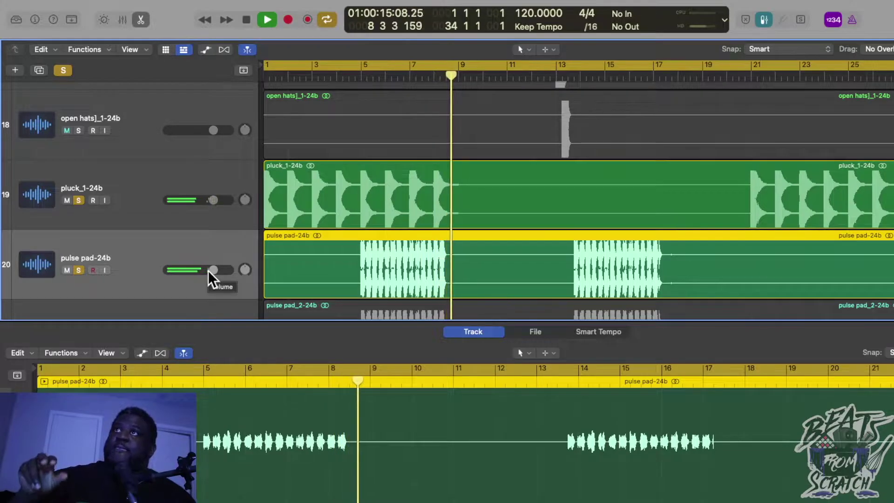
key("space")
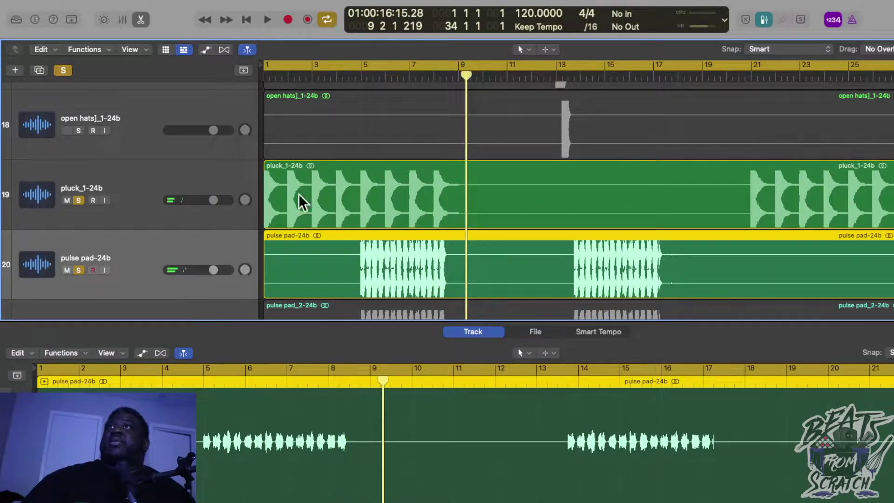
key("super+Right")
key("super+Right")
key("super+Right")
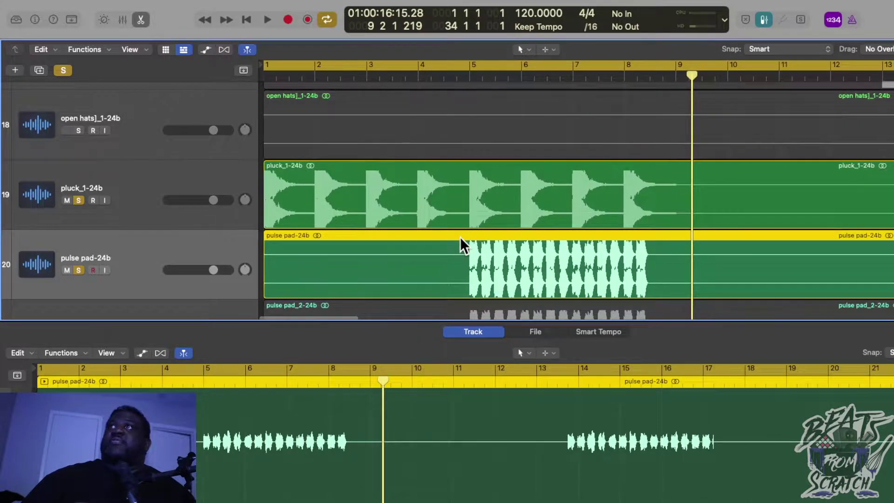
scroll(461, 240, "up", 2)
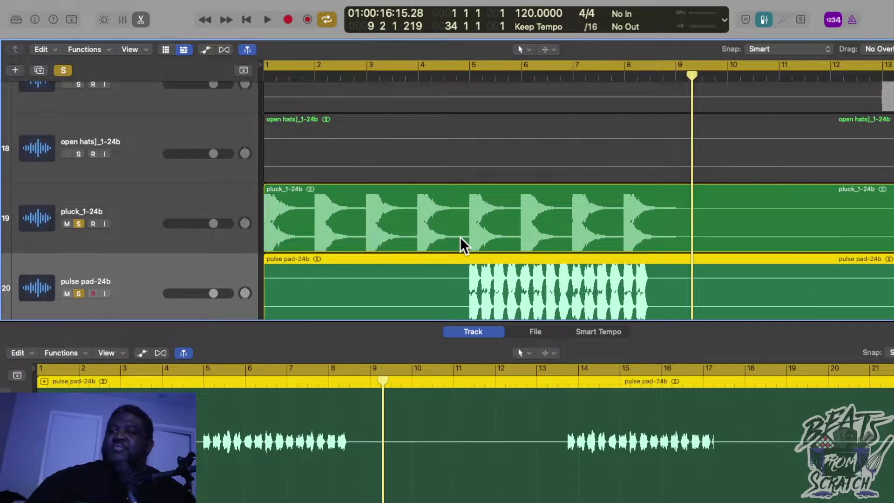
scroll(464, 239, "down", 5)
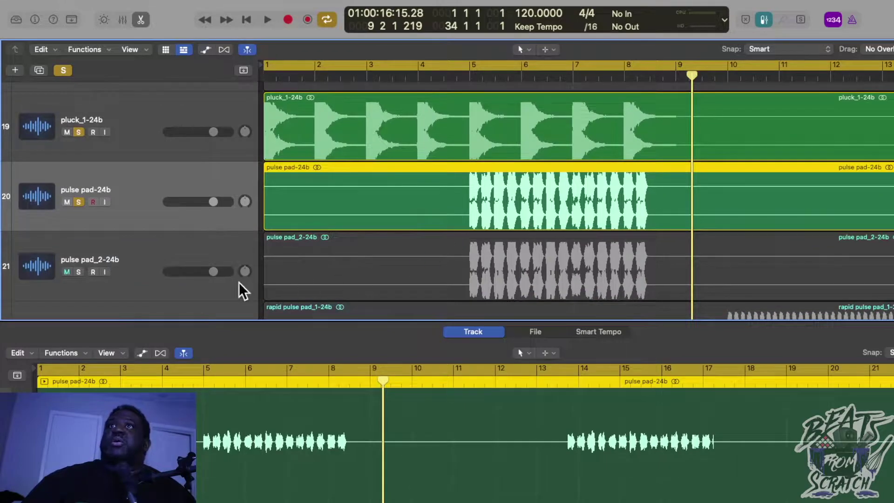
Add pulse pad_2 to the solo and play the soloed pads from bar 5
left_click(78, 273)
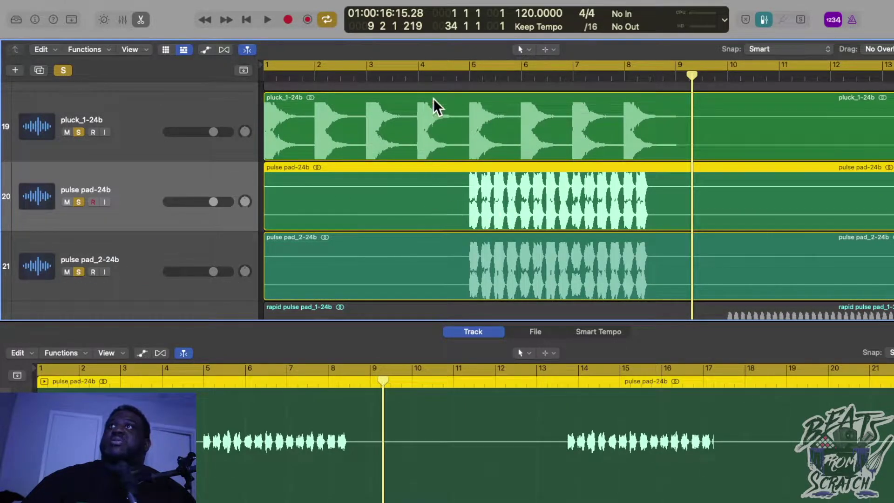
left_click(464, 77)
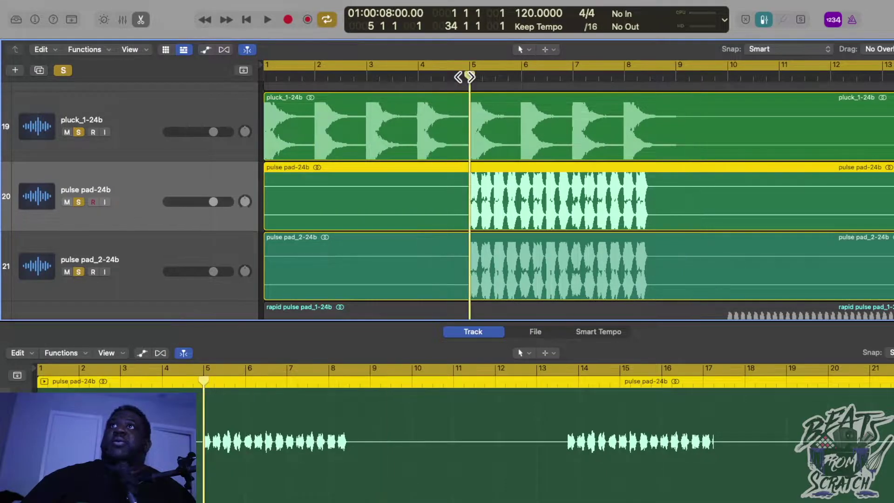
key("space")
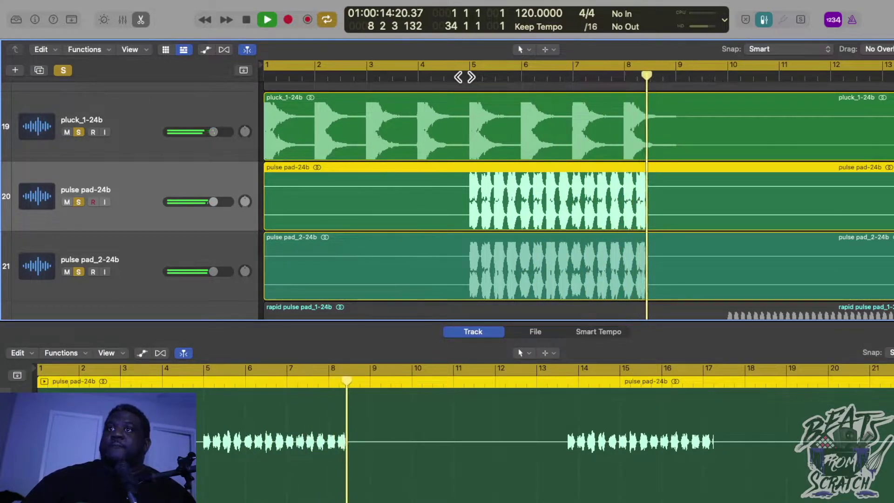
key("space")
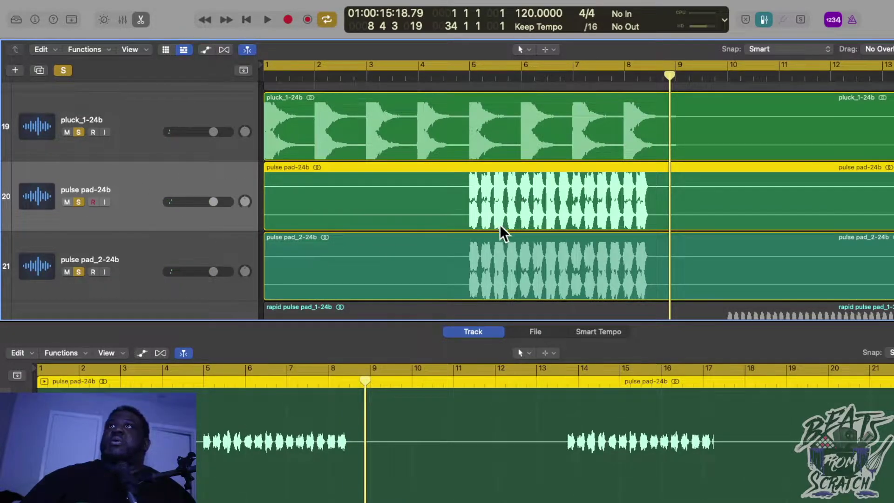
scroll(474, 263, "down", 3)
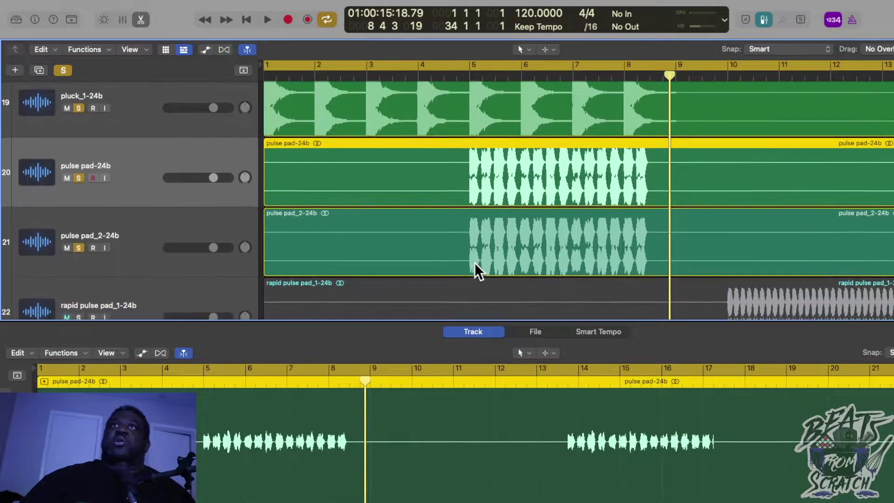
scroll(474, 263, "right", 1)
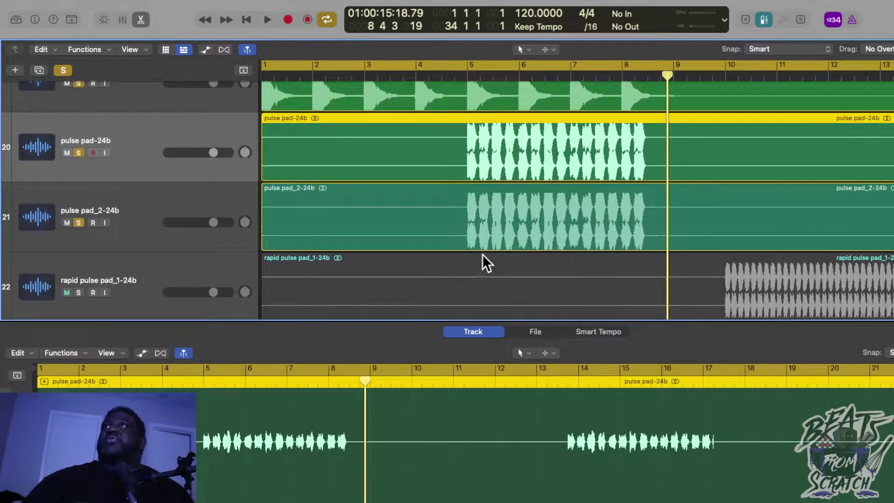
scroll(478, 186, "up", 2)
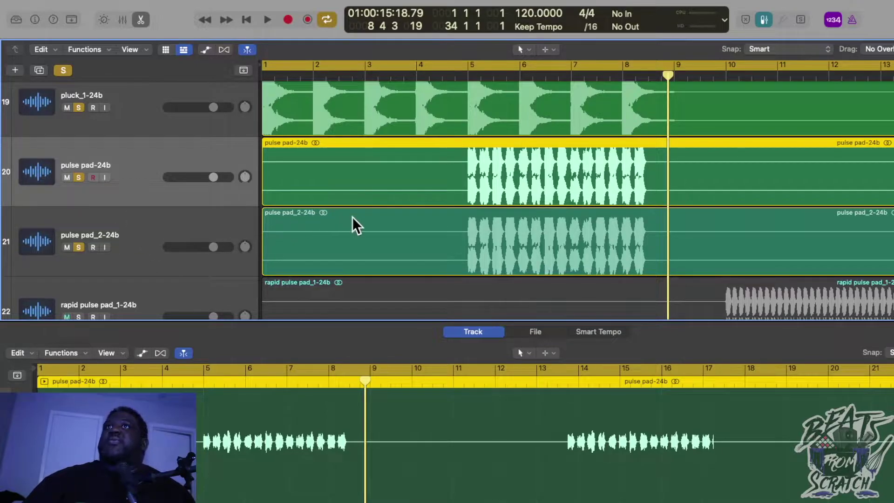
scroll(368, 228, "down", 15)
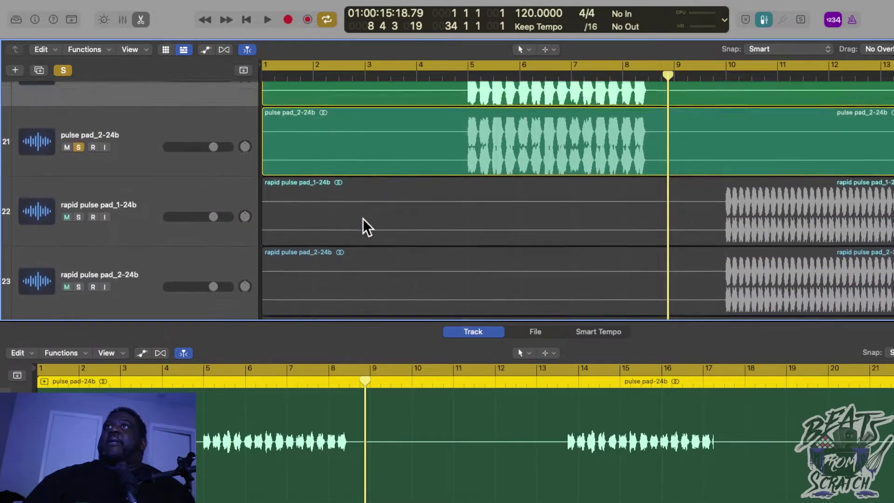
scroll(368, 227, "down", 3)
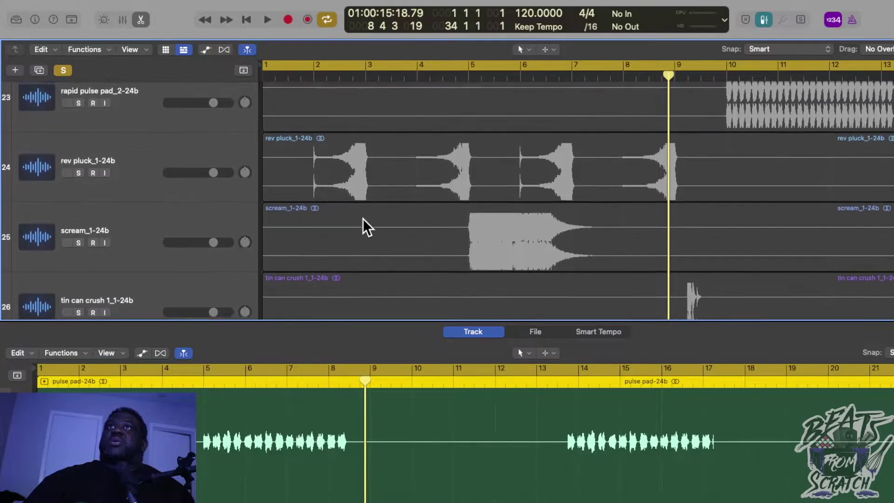
Solo rev pluck, show it in the editor, and play from the cycle start to bar 9
left_click(78, 174)
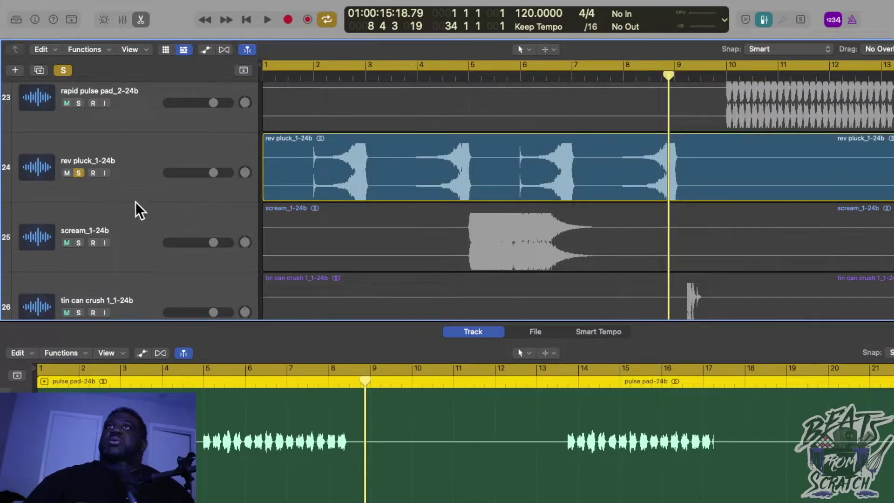
scroll(339, 160, "up", 20)
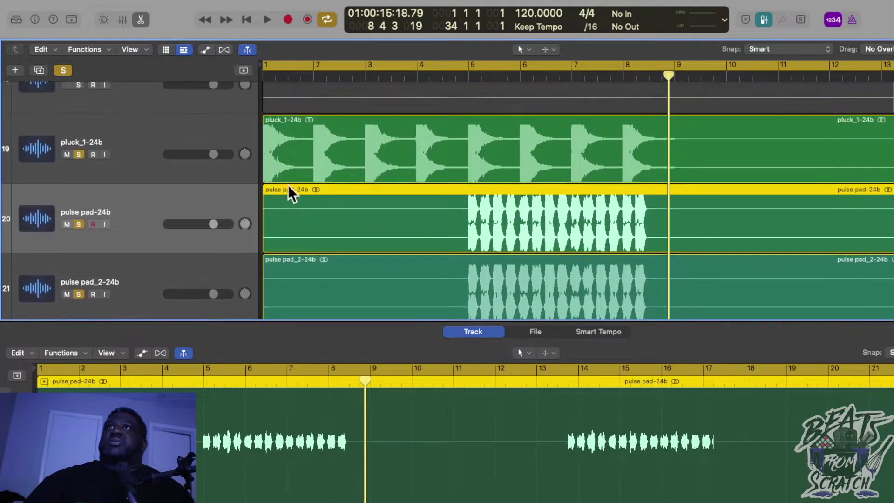
scroll(371, 114, "down", 20)
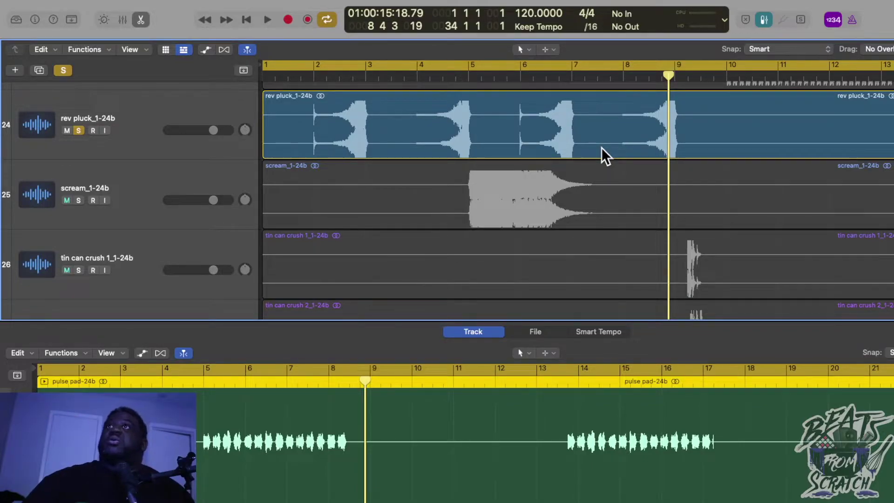
key("space")
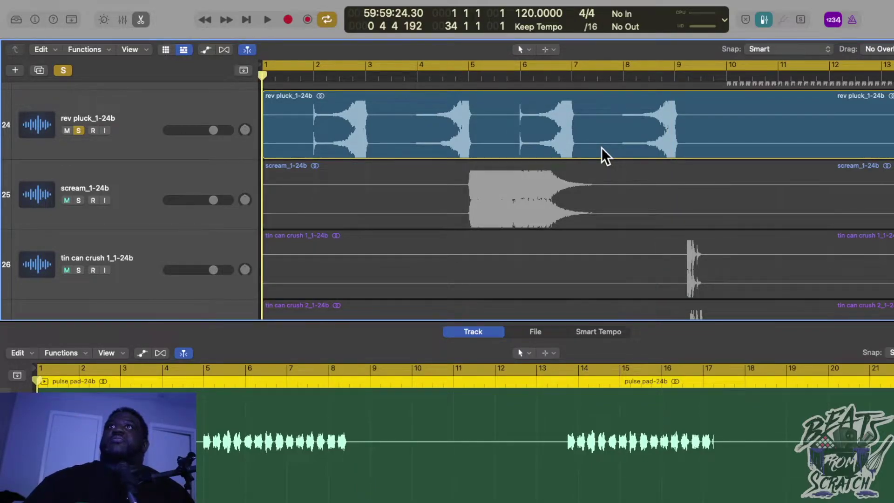
scroll(611, 168, "up", 2)
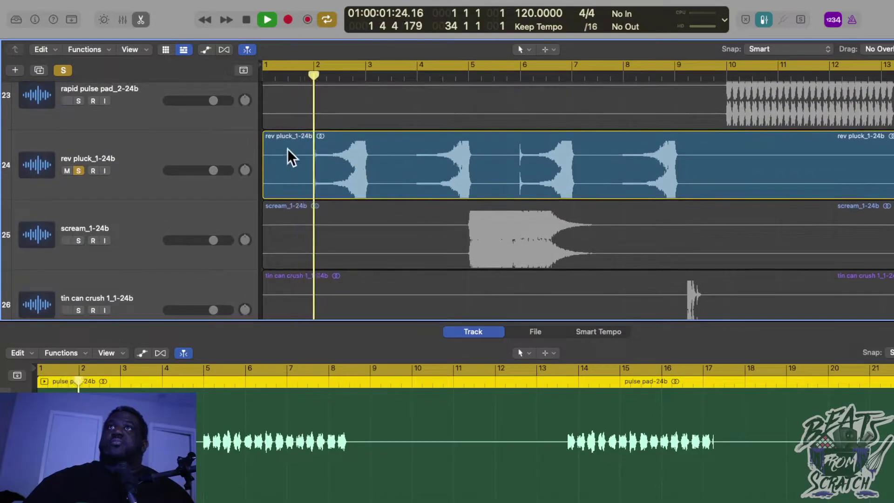
left_click(251, 145)
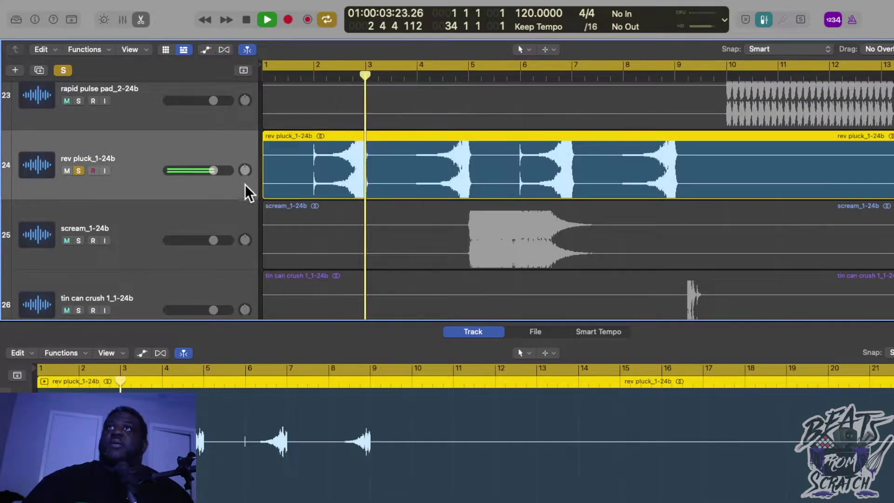
scroll(356, 201, "up", 2)
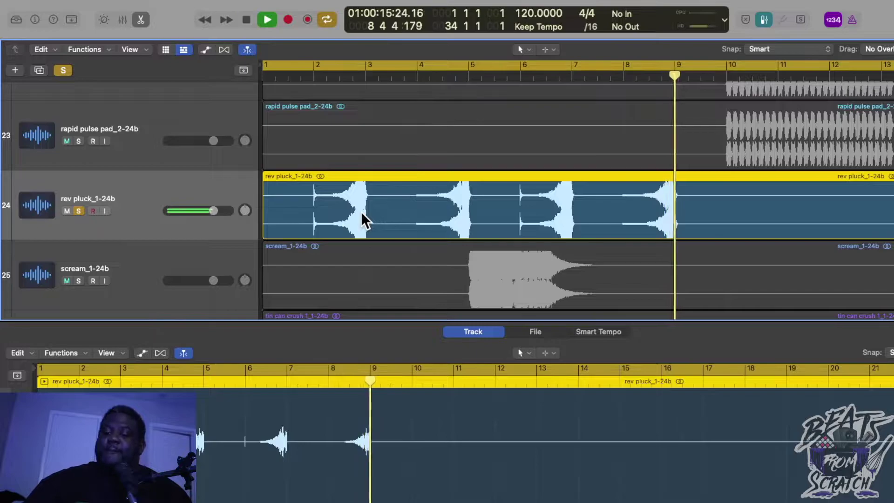
key("space")
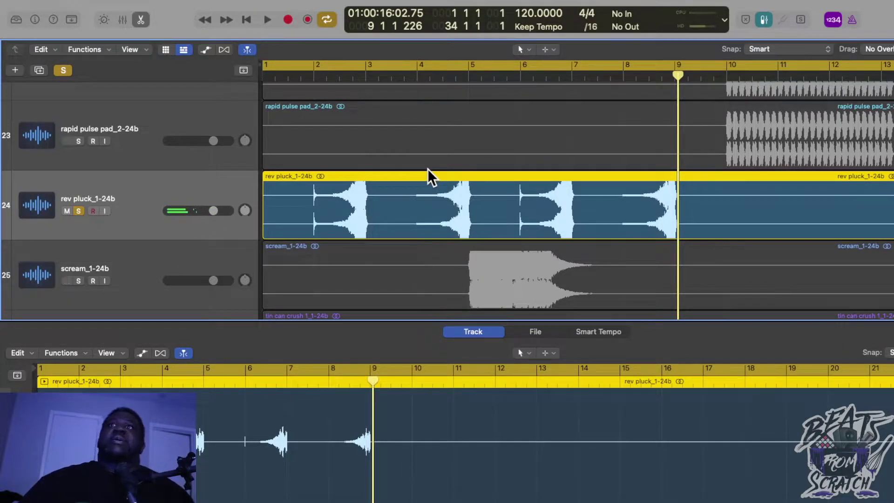
Solo whistle_bip, zoom to bars 1–17, and play from the cycle start to about bar 5
scroll(458, 173, "down", 2)
scroll(458, 172, "down", 2)
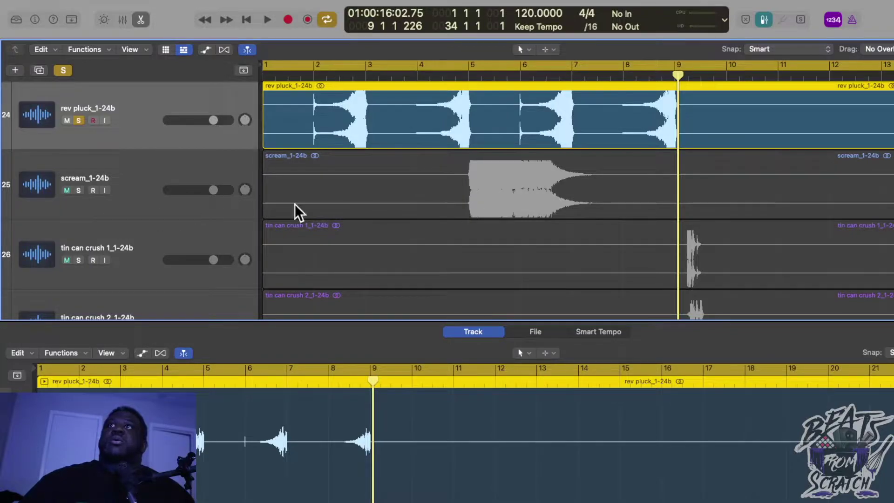
scroll(296, 209, "down", 6)
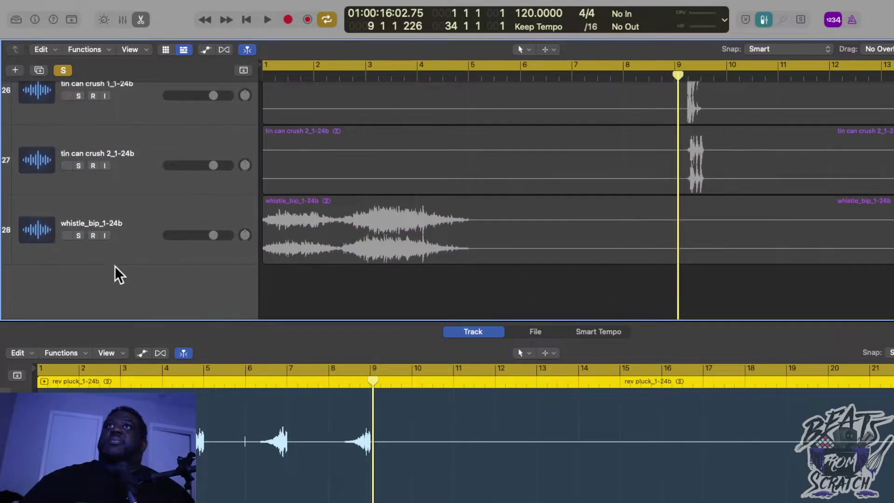
left_click(78, 235)
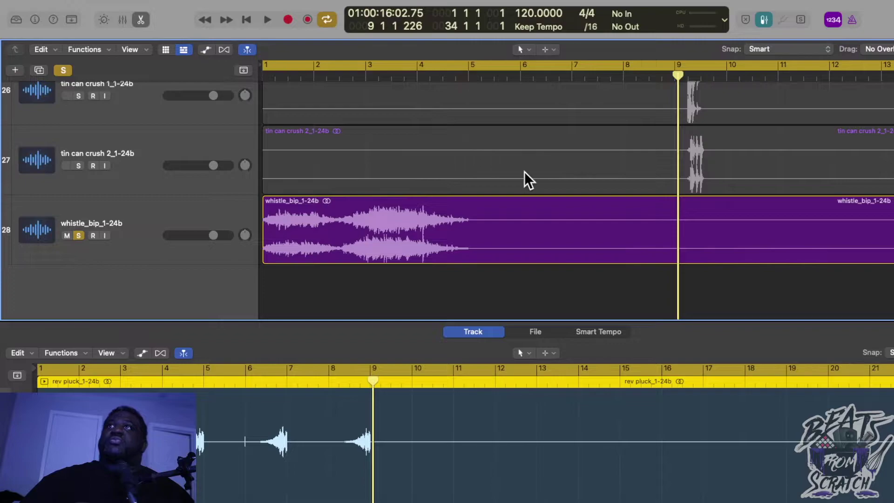
key("super+Right")
key("super+Left")
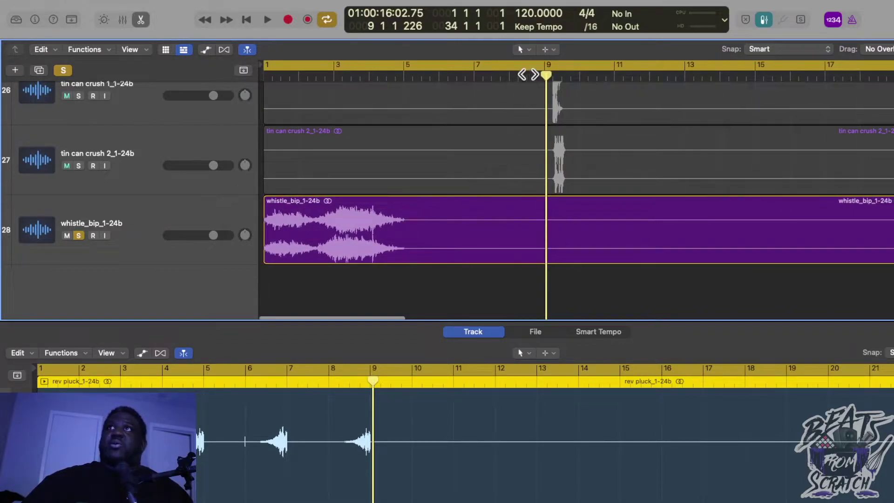
left_click_drag(541, 67, 191, 88)
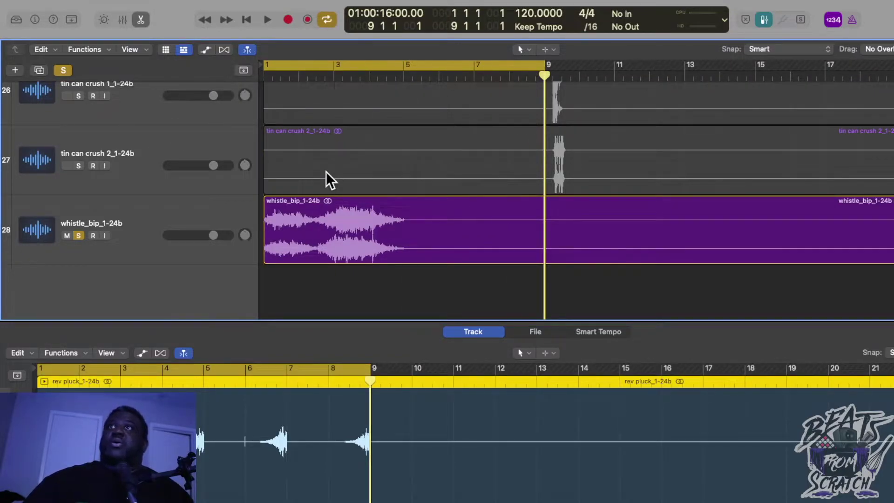
key("space")
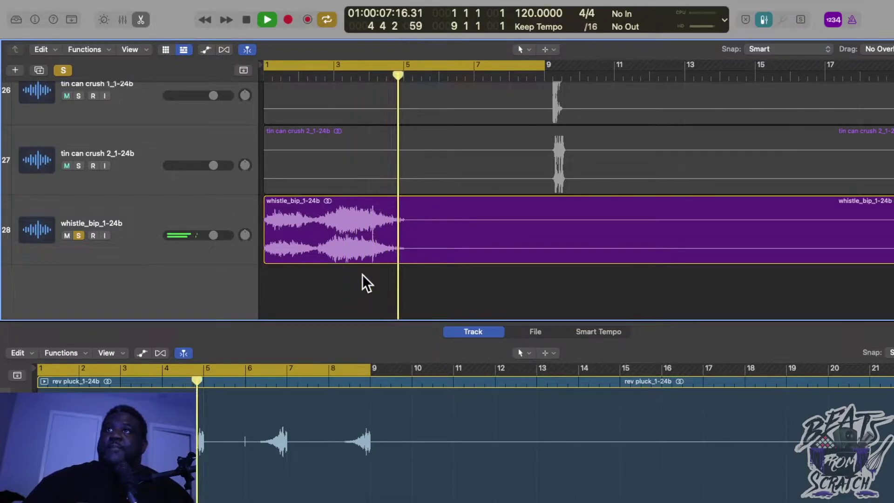
key("space")
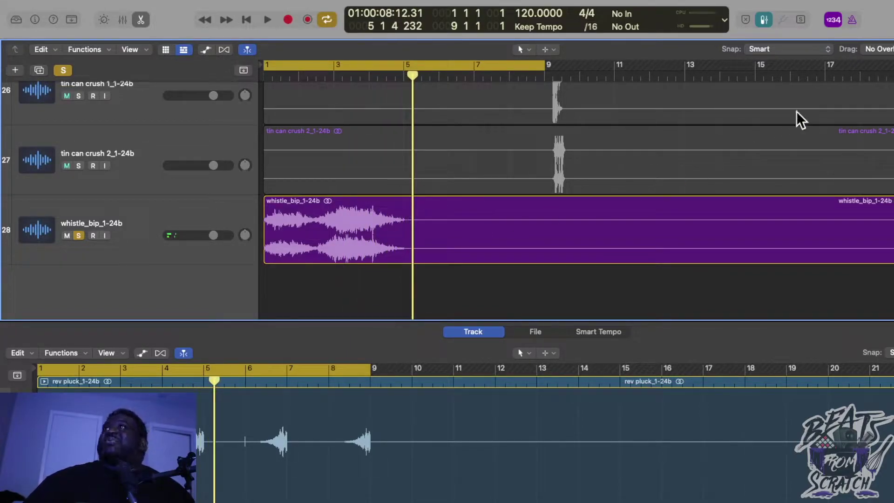
Solo the scream_1-24b layer and play from about bar 4 to bar 8
key("z")
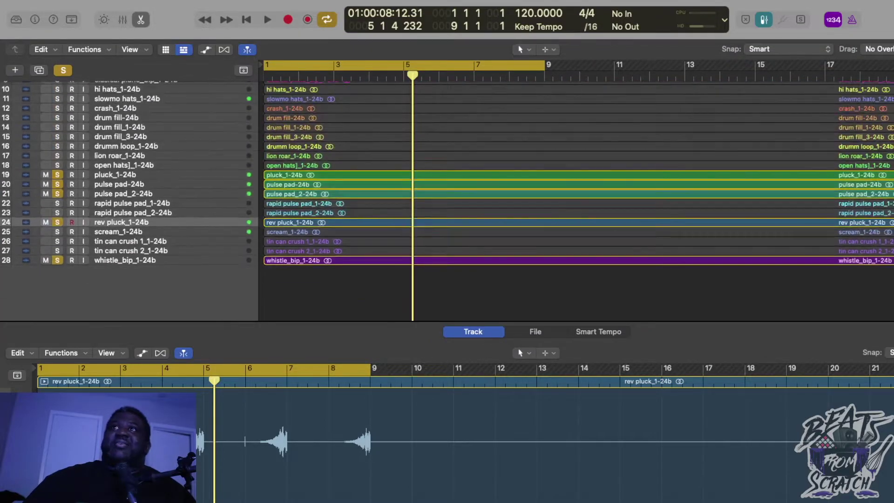
key("z")
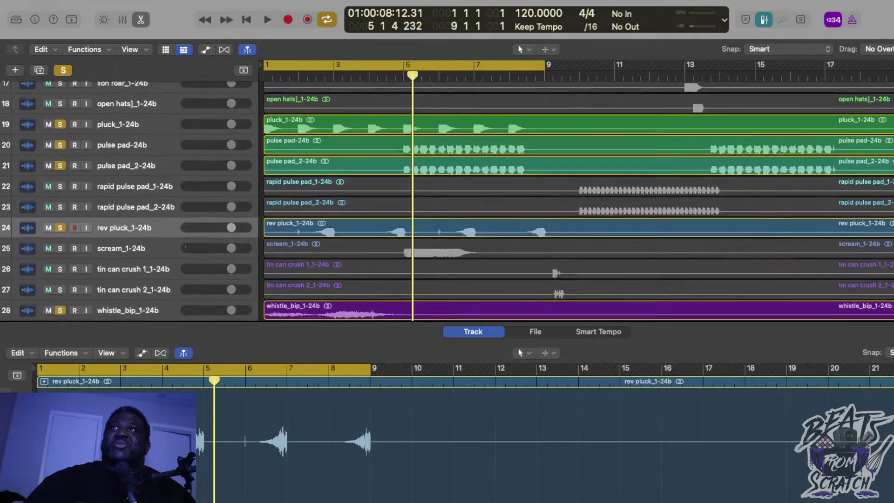
scroll(576, 270, "down", 2)
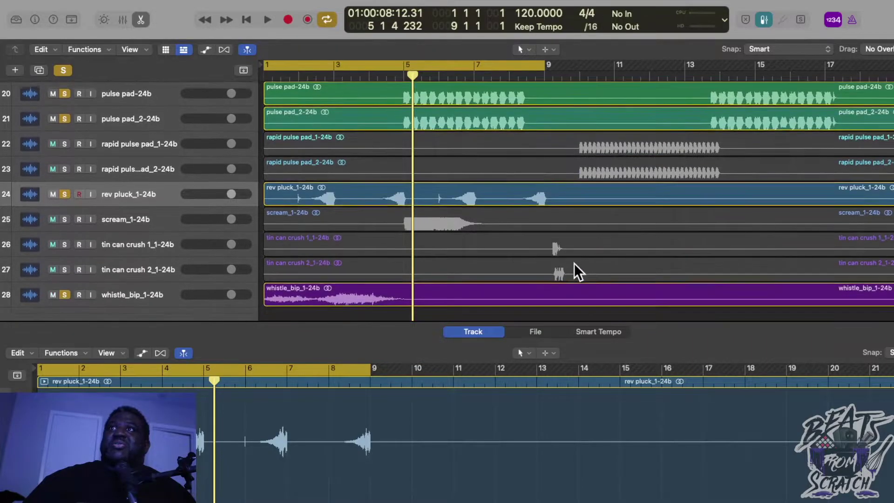
left_click(65, 211)
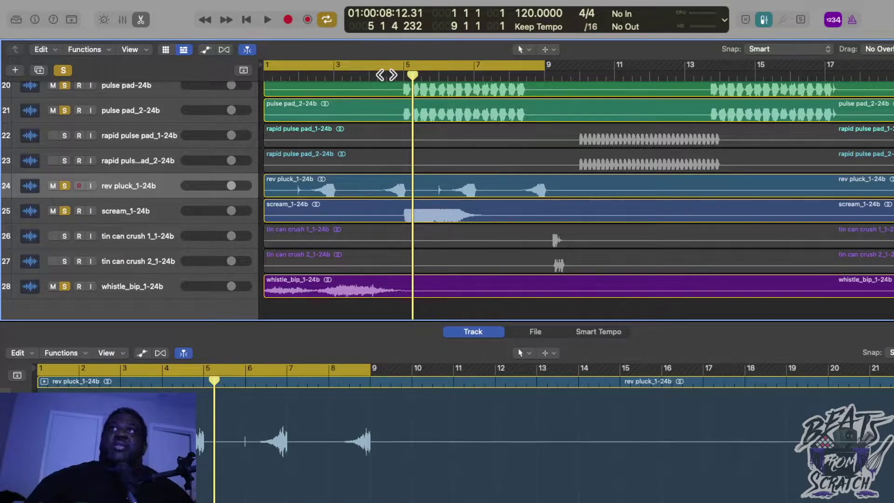
left_click(378, 76)
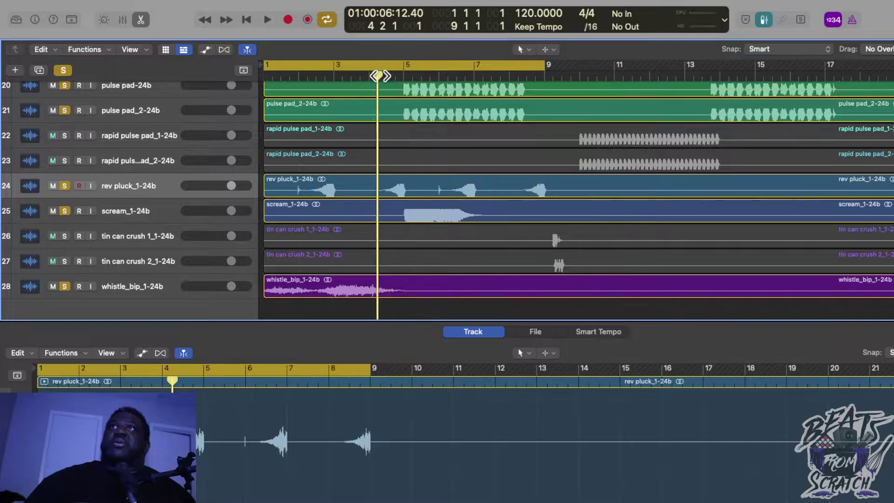
key("space")
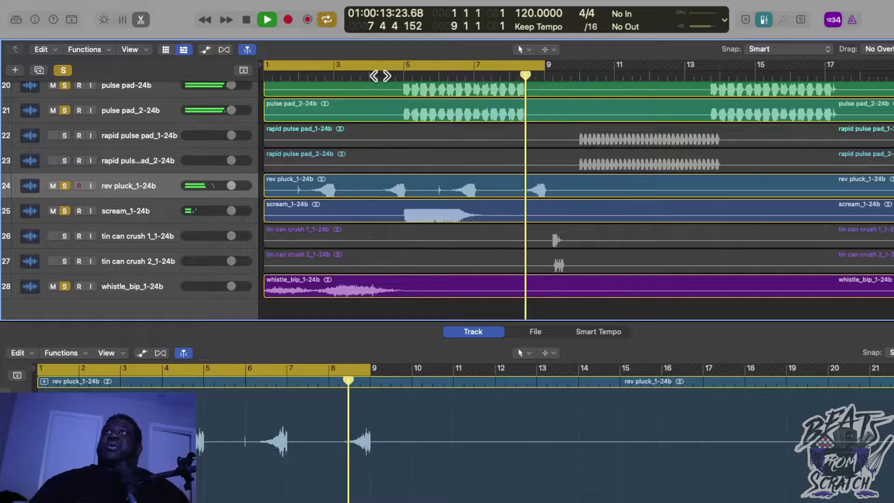
key("space")
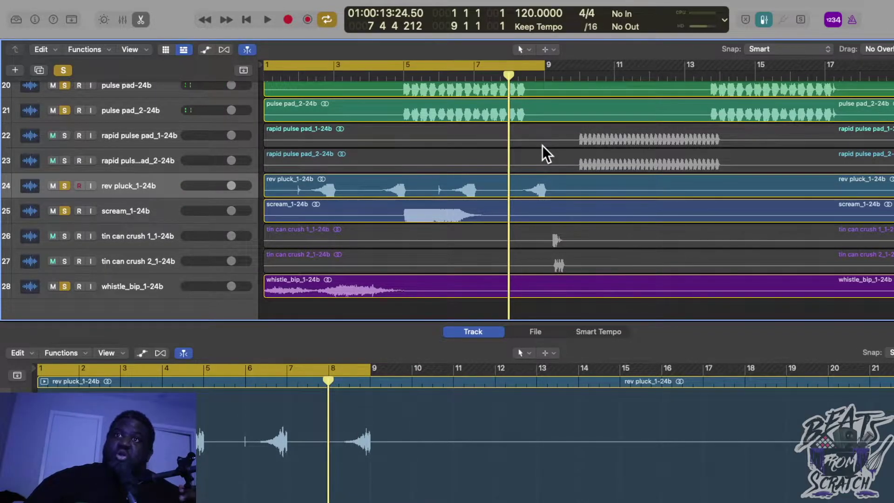
scroll(540, 193, "up", 3)
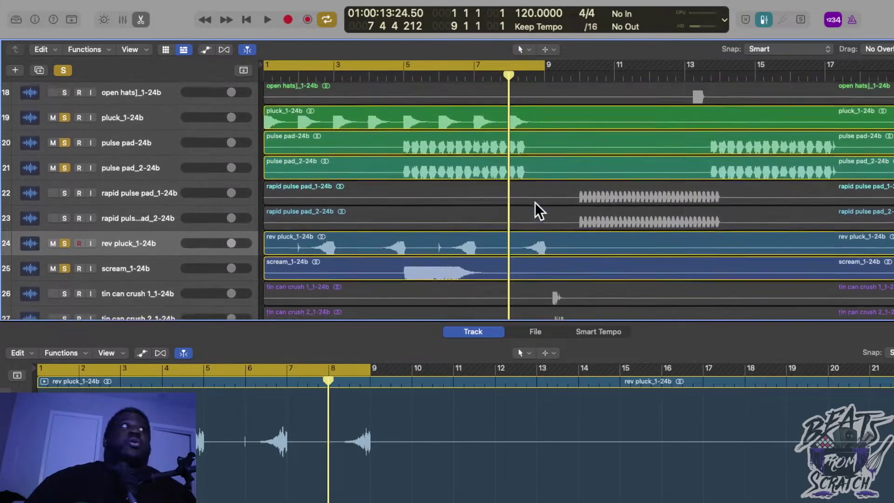
scroll(535, 203, "up", 2)
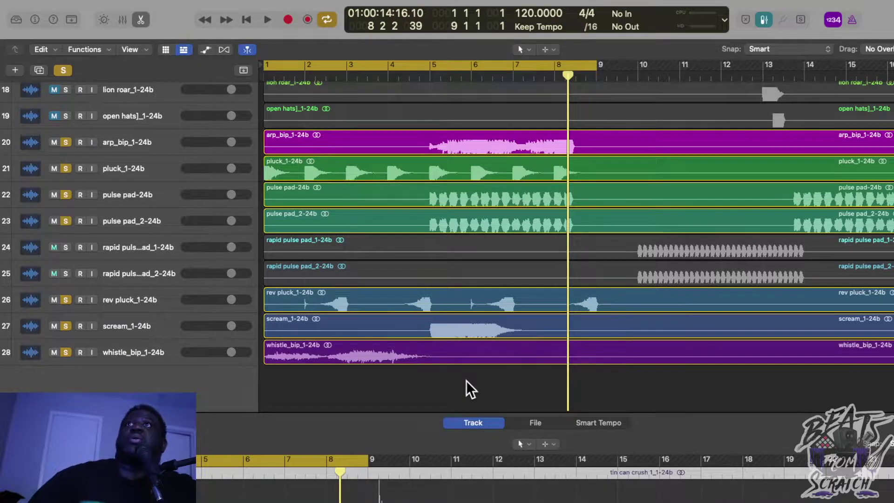
Clear all solos, solo arp_bip, and play it from bar 5 to about bar 8
left_click(64, 70)
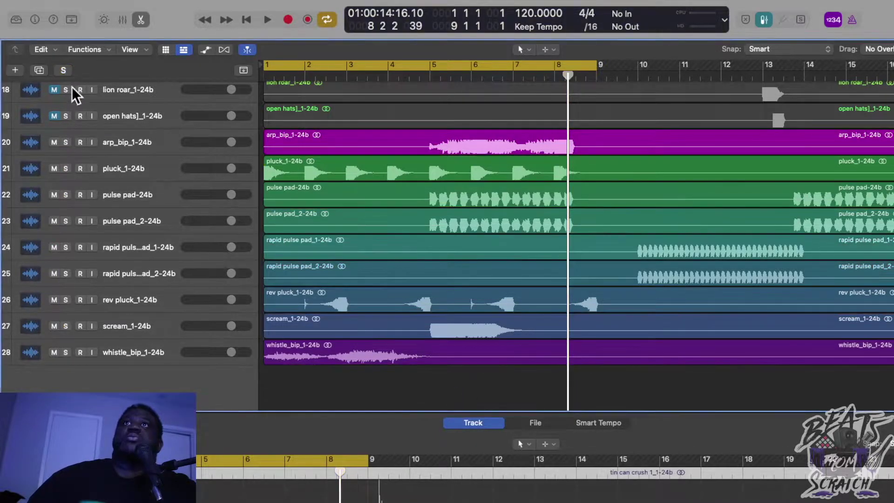
left_click(66, 141)
left_click(433, 75)
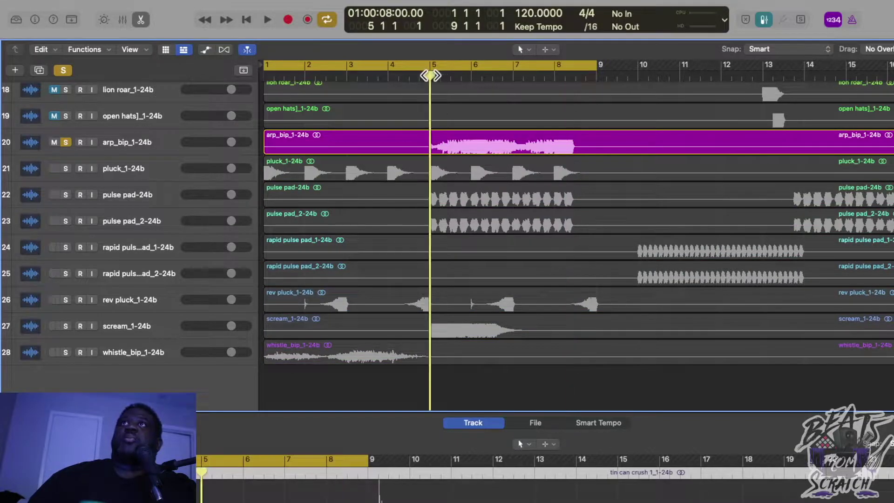
key("space")
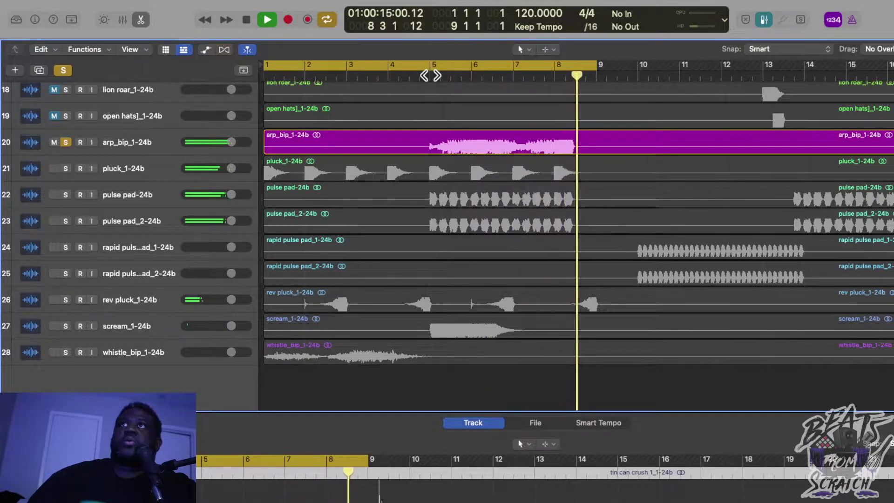
key("space")
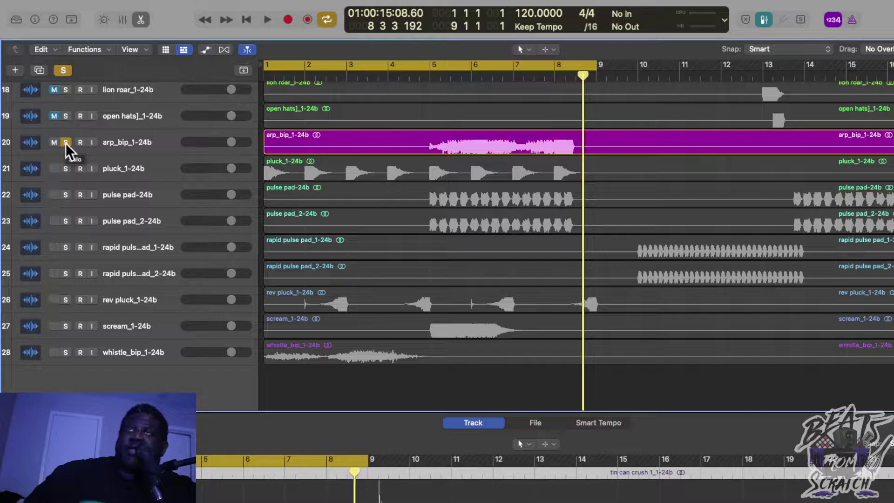
Take the solo off the arp_bip track and unmute it
scroll(65, 144, "right", 1)
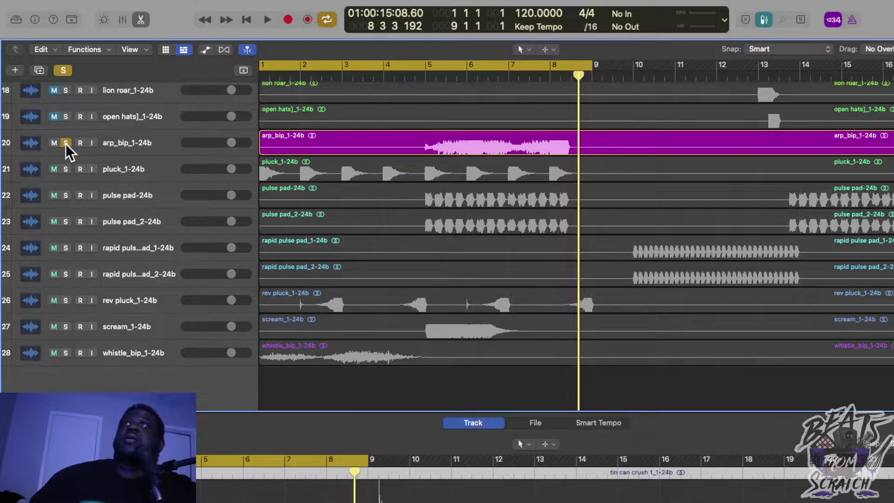
scroll(65, 143, "up", 1)
scroll(341, 121, "up", 10)
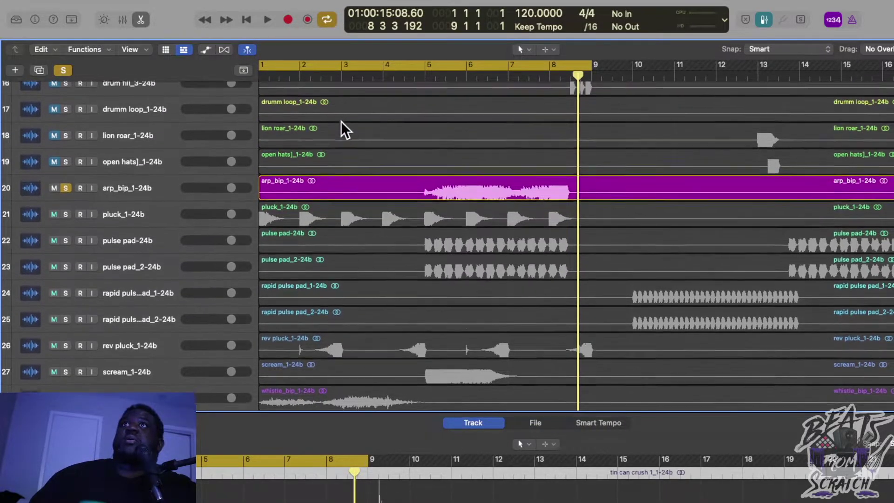
scroll(341, 121, "up", 5)
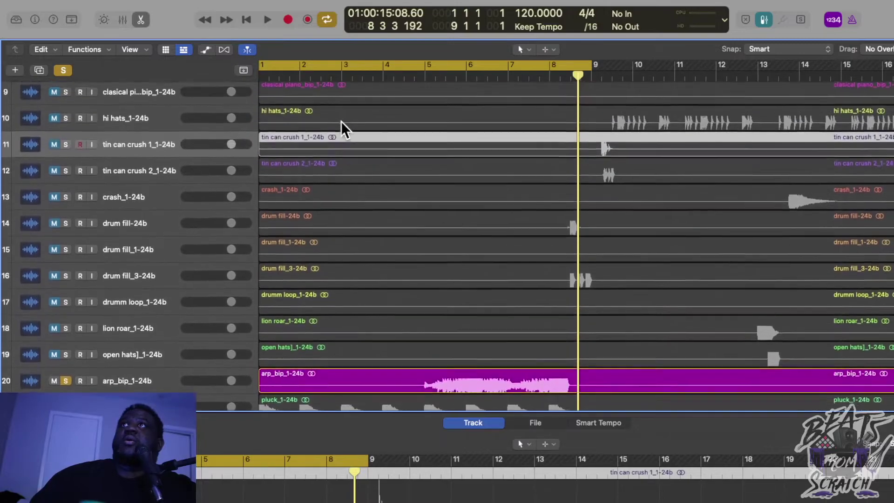
scroll(341, 121, "down", 15)
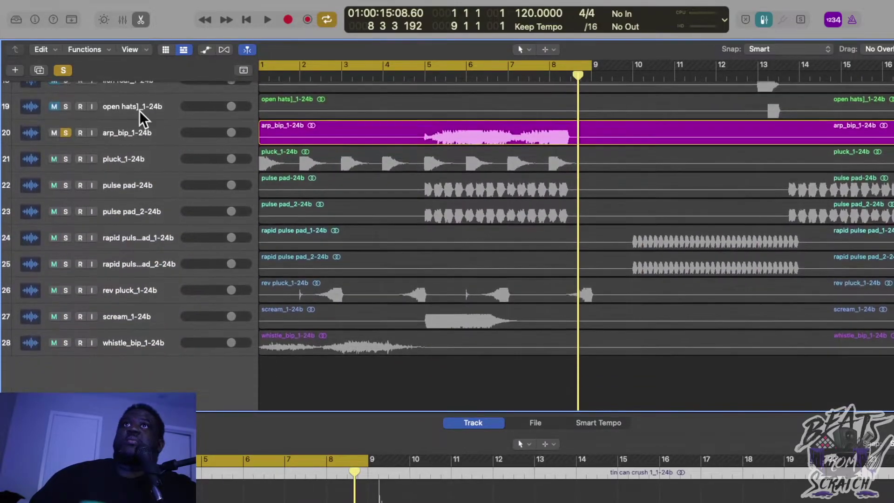
left_click(66, 133)
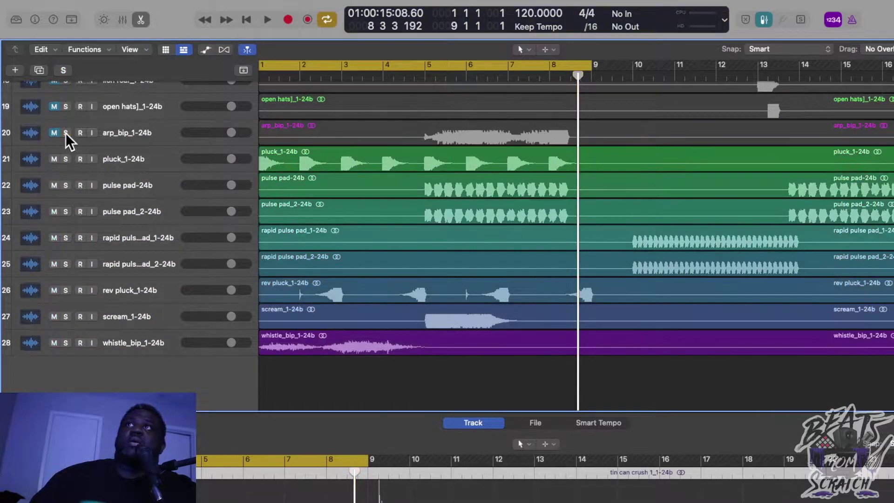
scroll(309, 126, "up", 4)
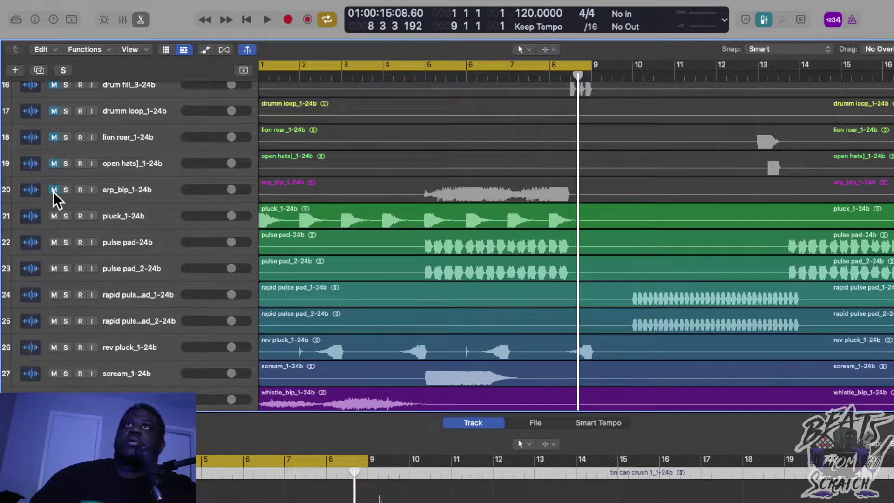
left_click(54, 189)
scroll(231, 185, "down", 2)
scroll(231, 185, "up", 10)
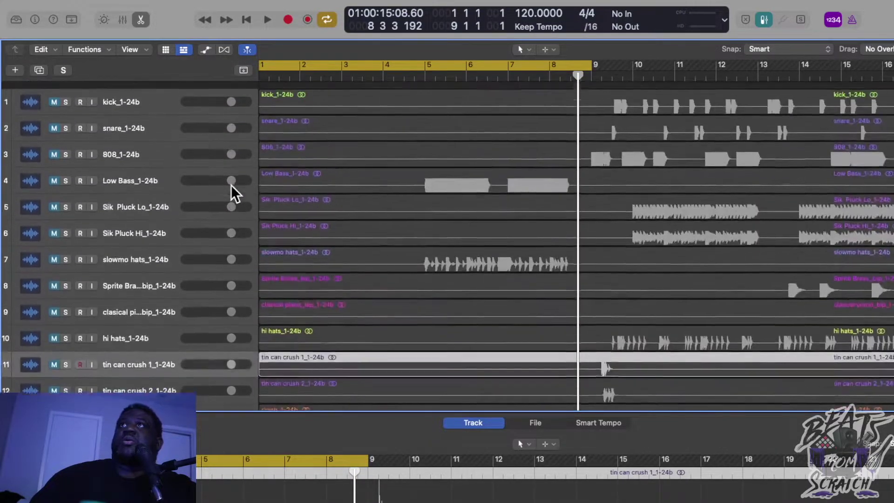
scroll(231, 186, "down", 5)
scroll(231, 185, "down", 8)
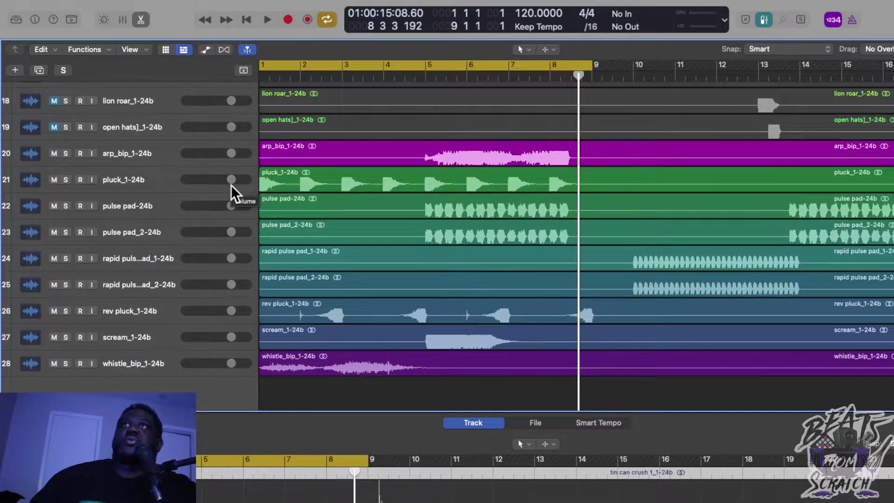
Play the full beat from the start, raise the listening volume, and return to the top of the track list
key("space")
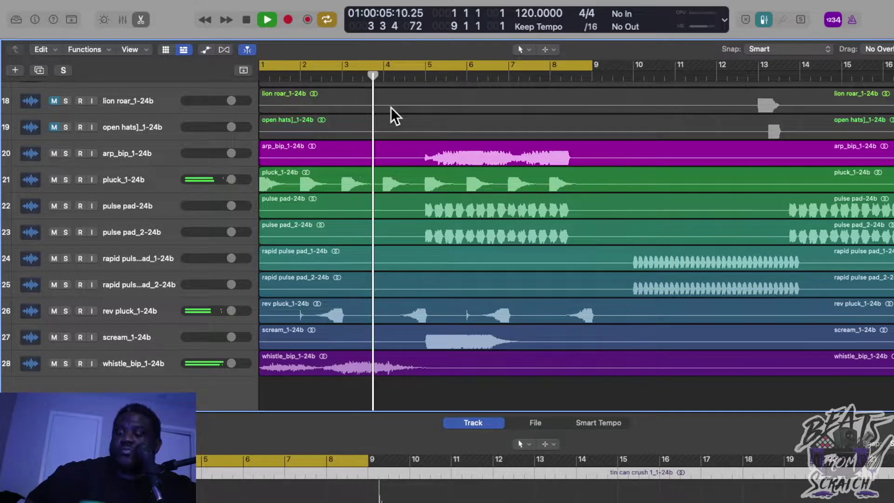
key("XF86AudioRaiseVolume")
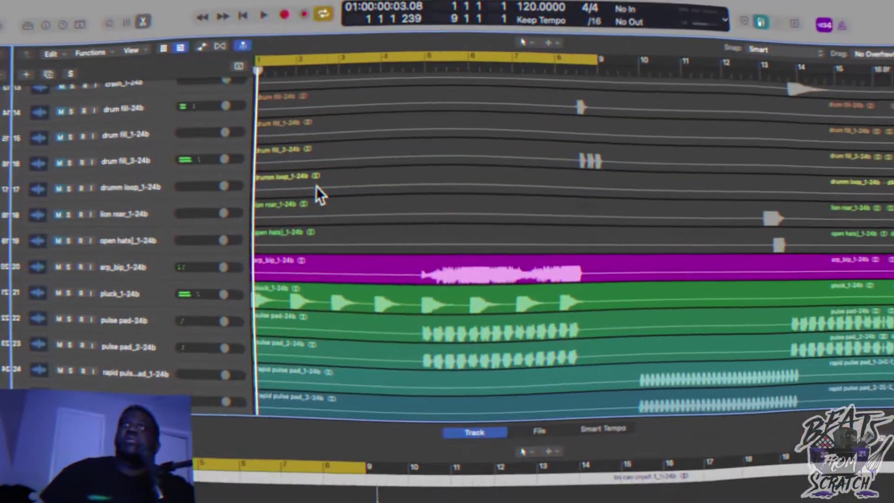
scroll(326, 191, "up", 5)
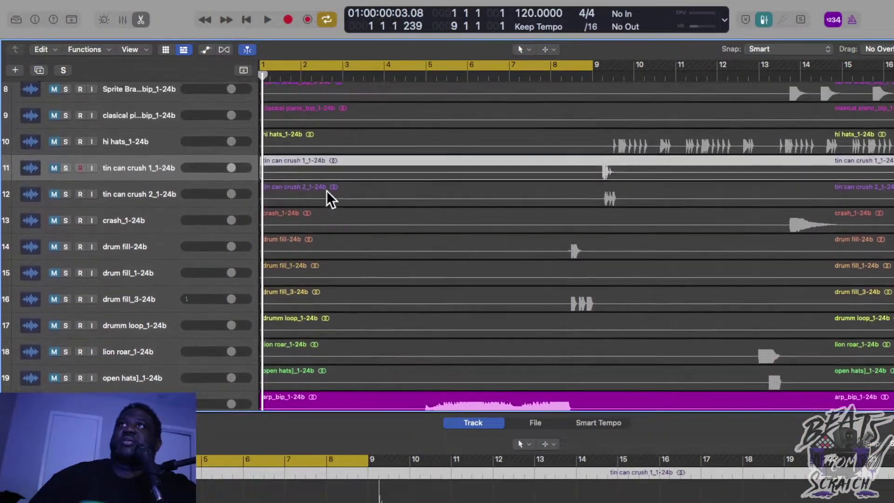
scroll(326, 191, "up", 3)
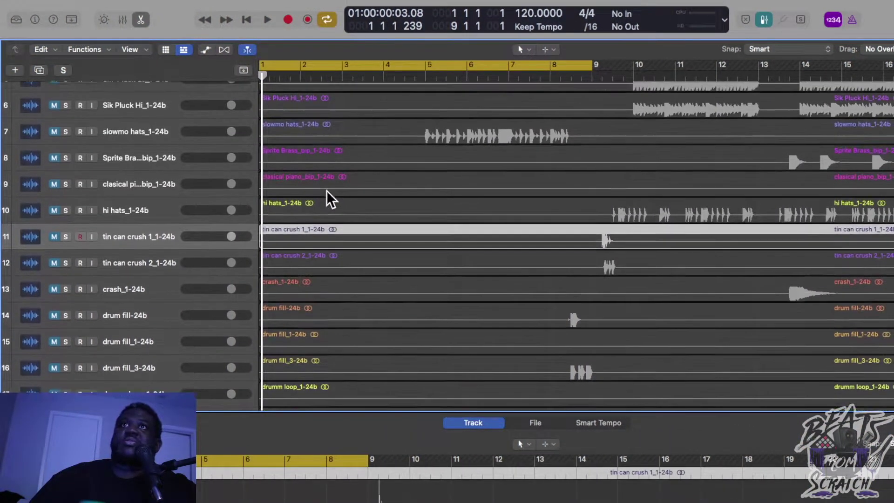
scroll(326, 191, "up", 1)
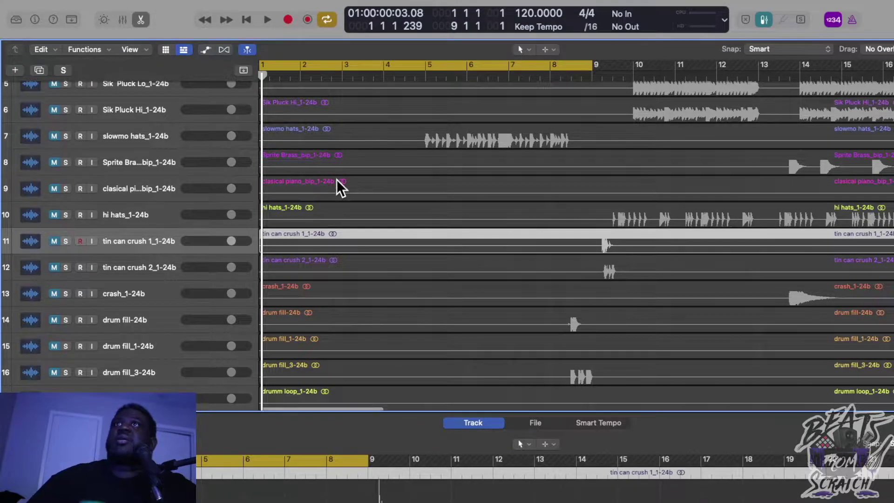
scroll(337, 180, "up", 3)
scroll(337, 179, "up", 1)
scroll(337, 180, "down", 2)
scroll(337, 180, "up", 4)
Solo Low Bass, play and stop it, then replay it from bar 4
left_click(66, 173)
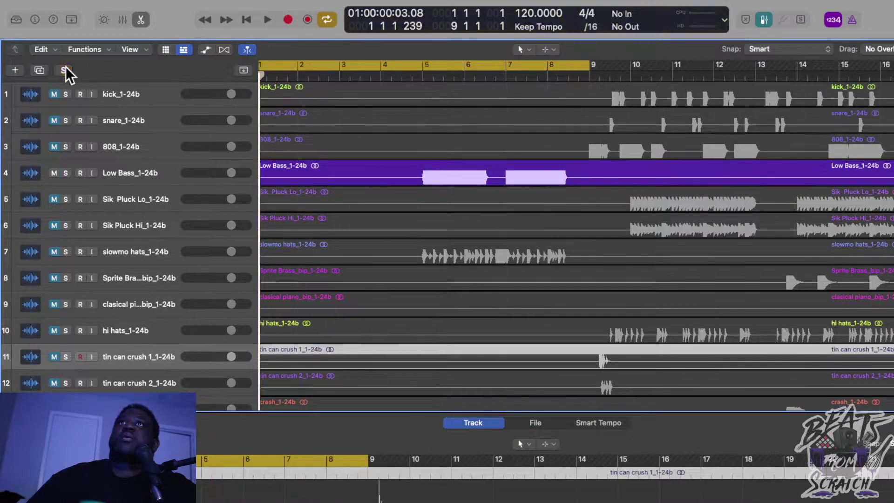
key("space")
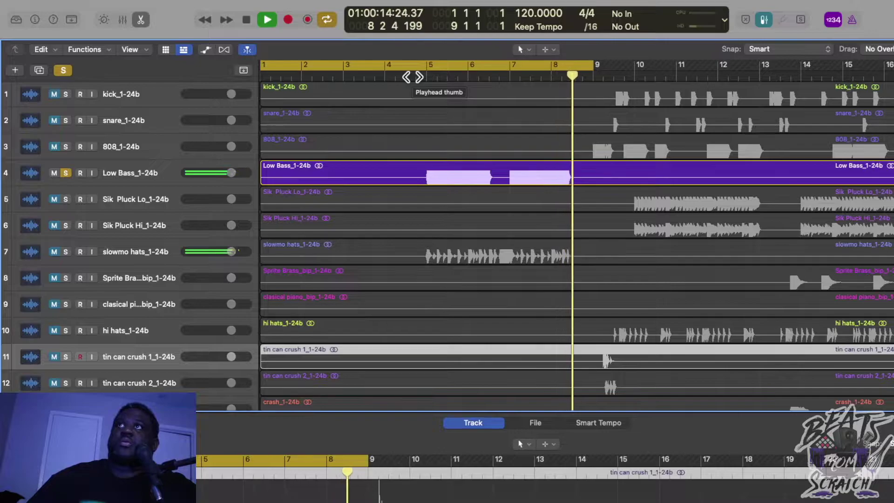
key("space")
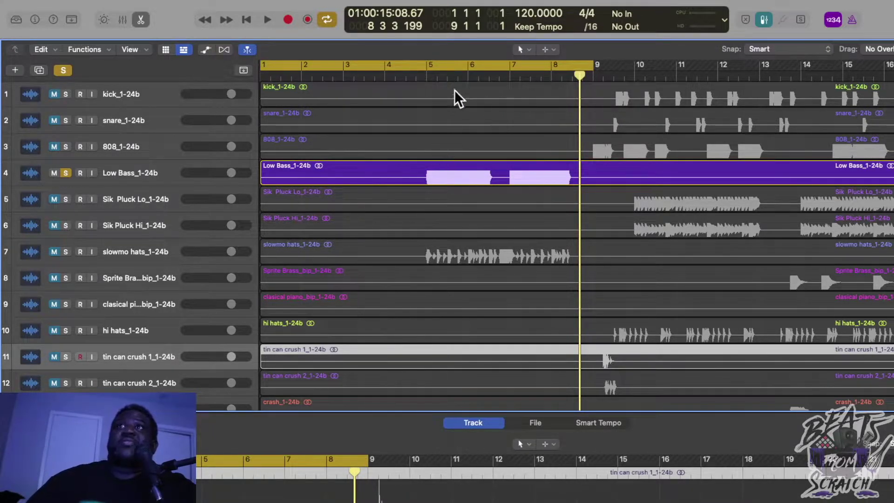
left_click(416, 76)
key("space")
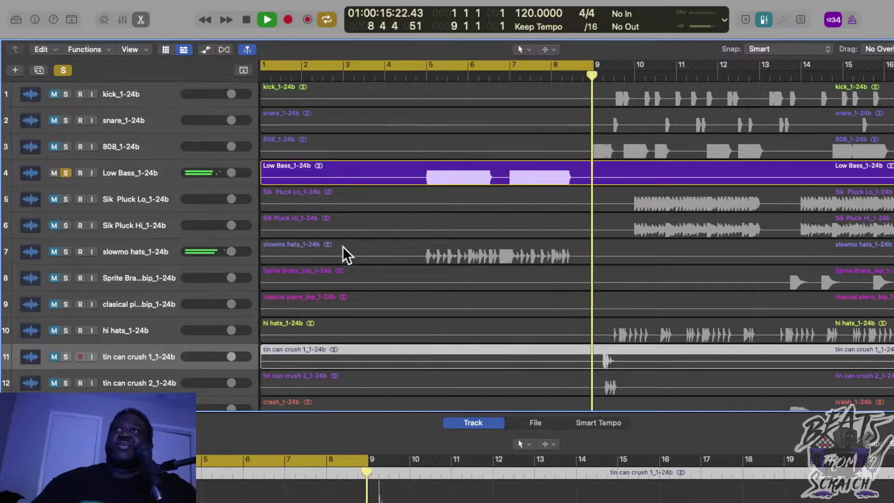
Solo the slowmo hats with the Low Bass and play them together from bar 4
key("space")
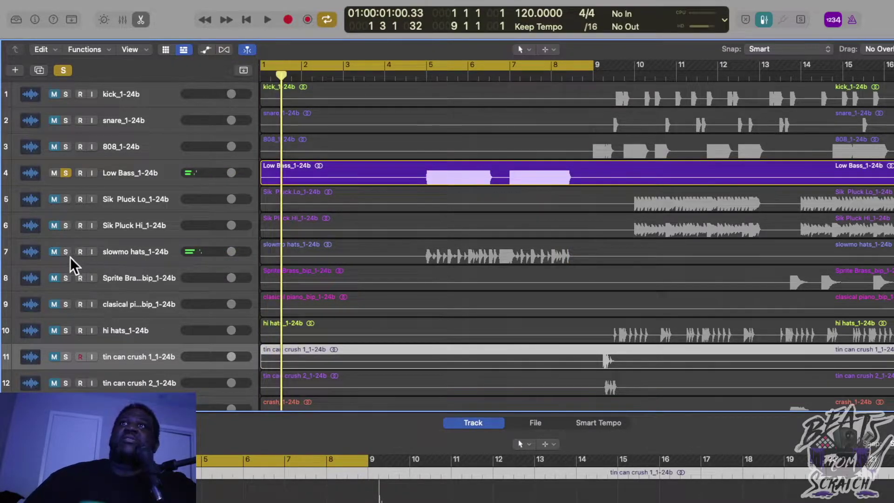
left_click(65, 254)
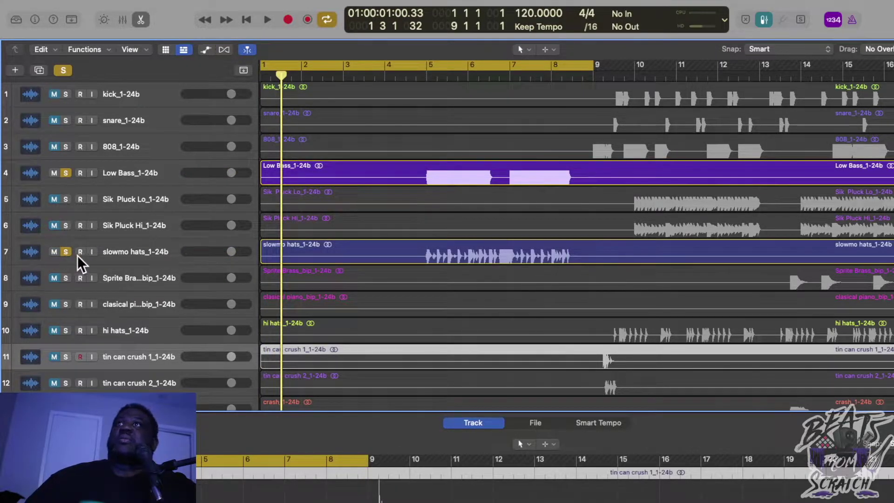
scroll(447, 228, "down", 15)
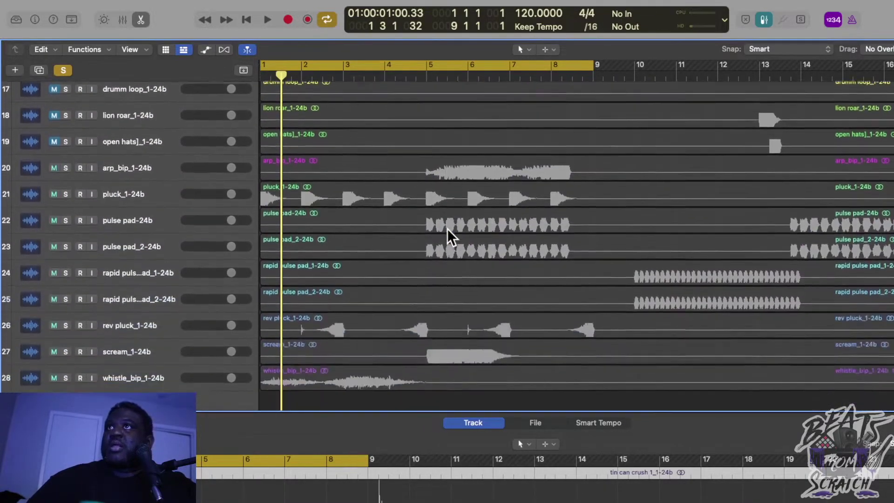
scroll(448, 229, "up", 15)
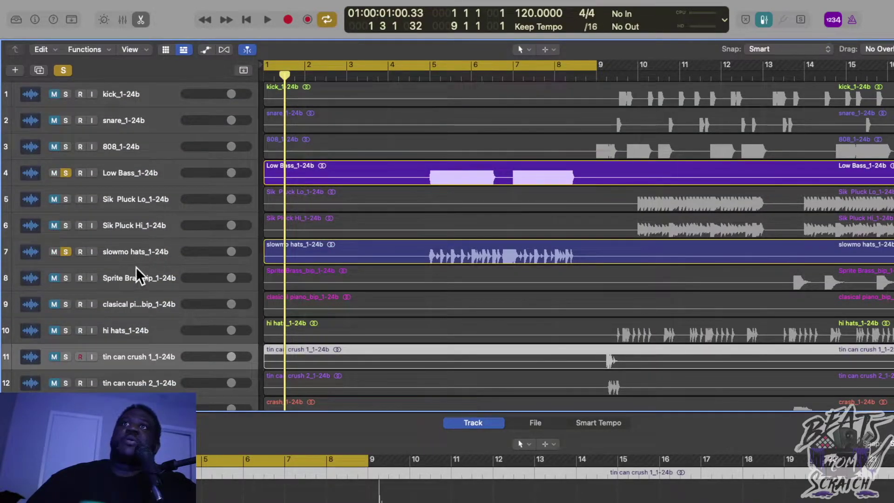
left_click(420, 76)
key("space")
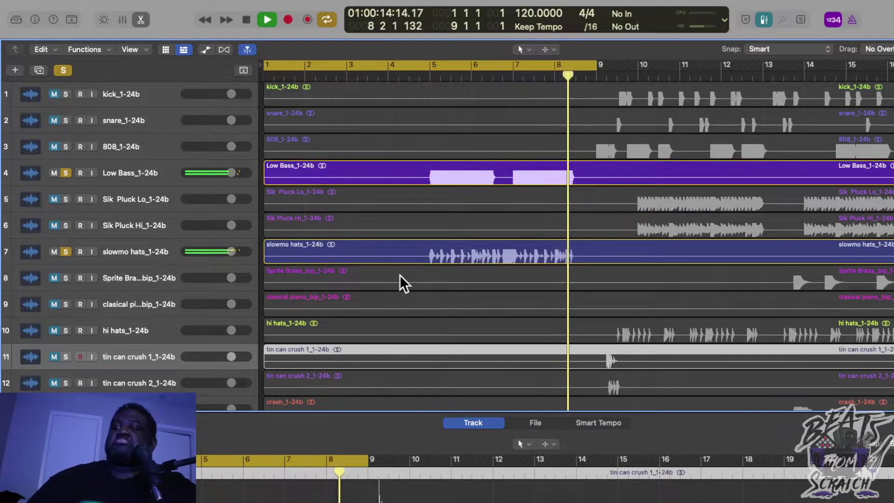
key("space")
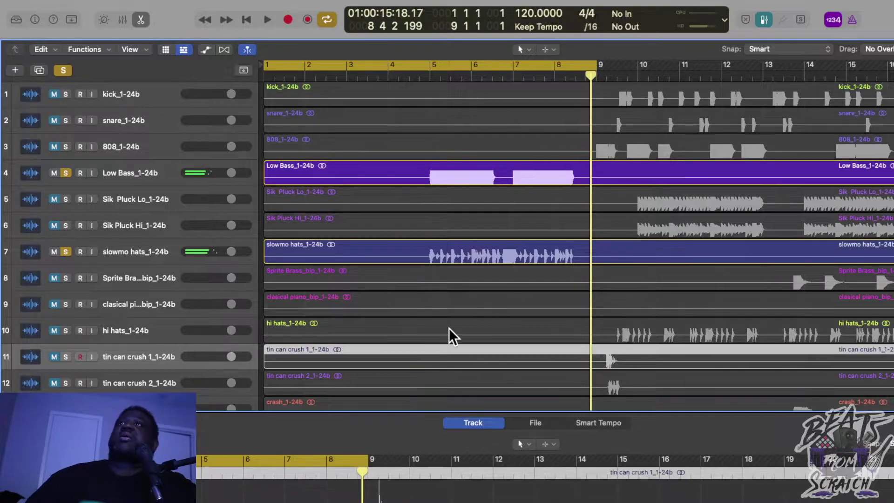
Clear the solos on every track
scroll(449, 328, "down", 3)
scroll(449, 328, "down", 10)
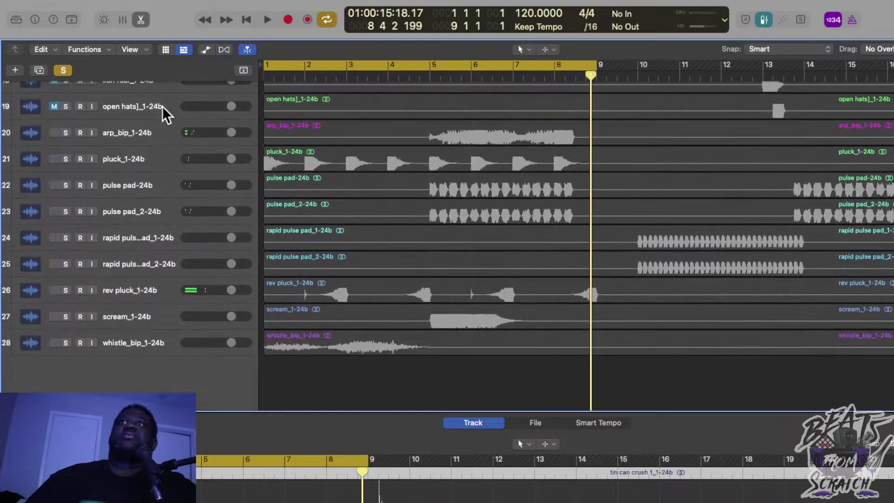
left_click(68, 71)
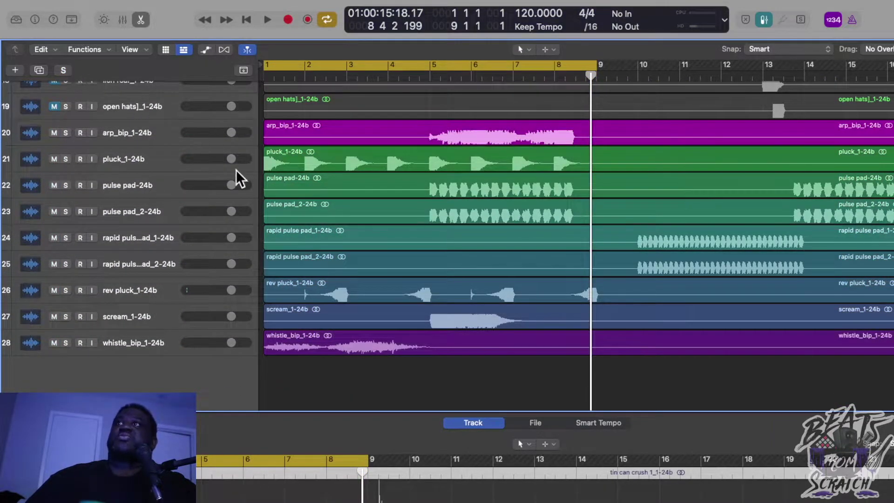
Scroll to the top of the track list and make the track rows taller
scroll(309, 311, "up", 9)
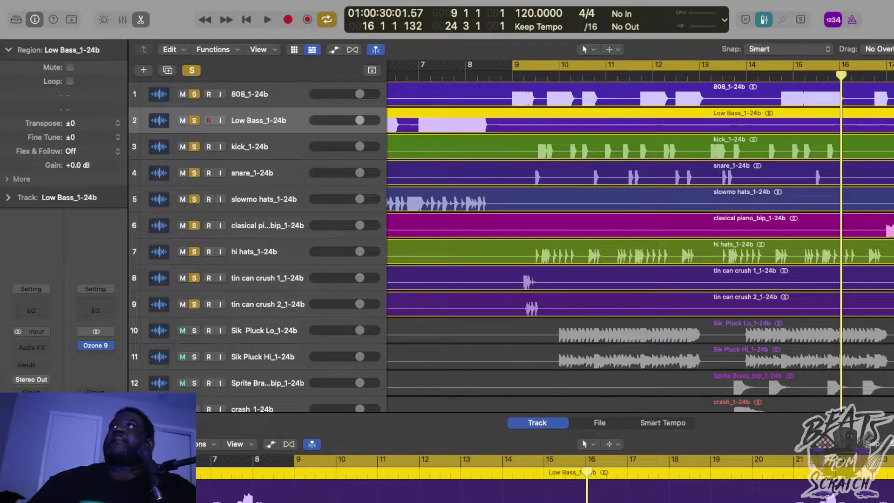
key("cmd+Down")
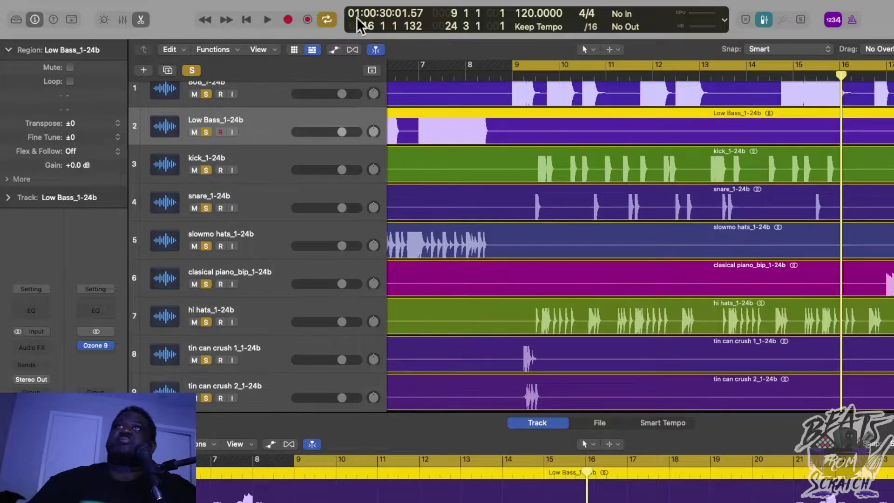
Close the inspector and bottom editor panels and make the tracks even taller
left_click(38, 23)
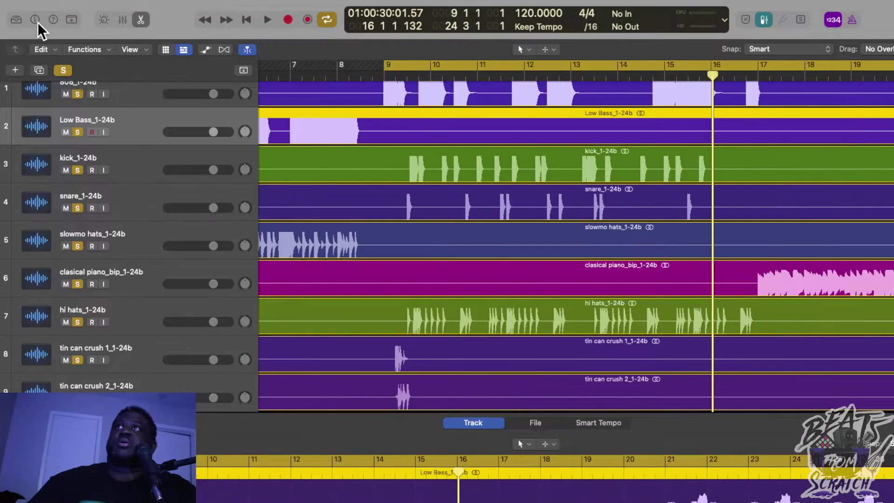
left_click(140, 19)
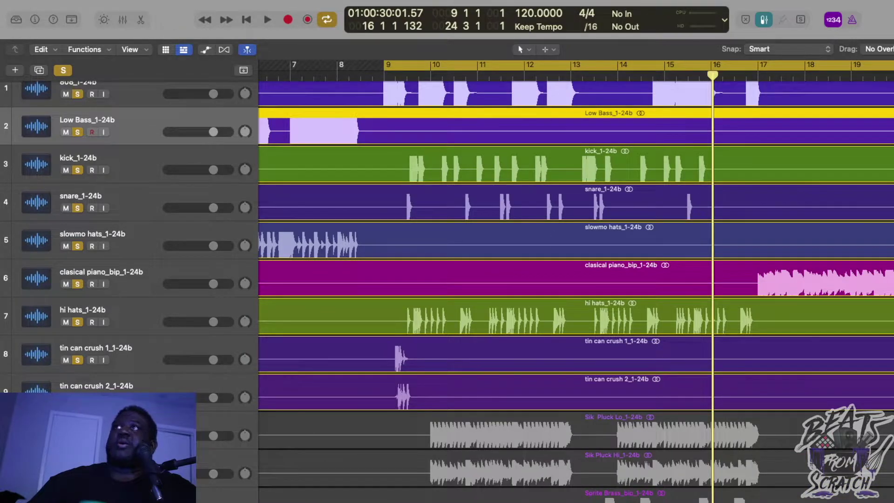
key("super+Down")
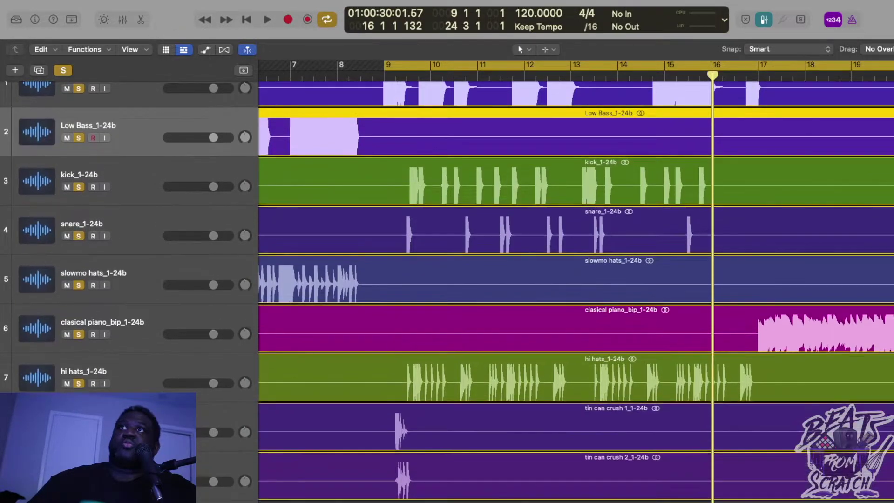
Zoom the timeline around the playhead and scroll to show bars 5–15, tracks 7–14
key("super+Right")
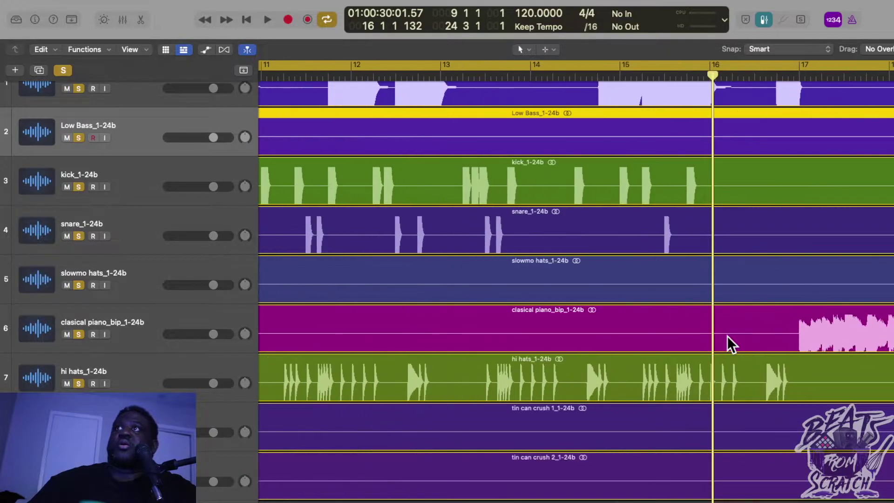
key("super+Right")
scroll(728, 337, "up", 2)
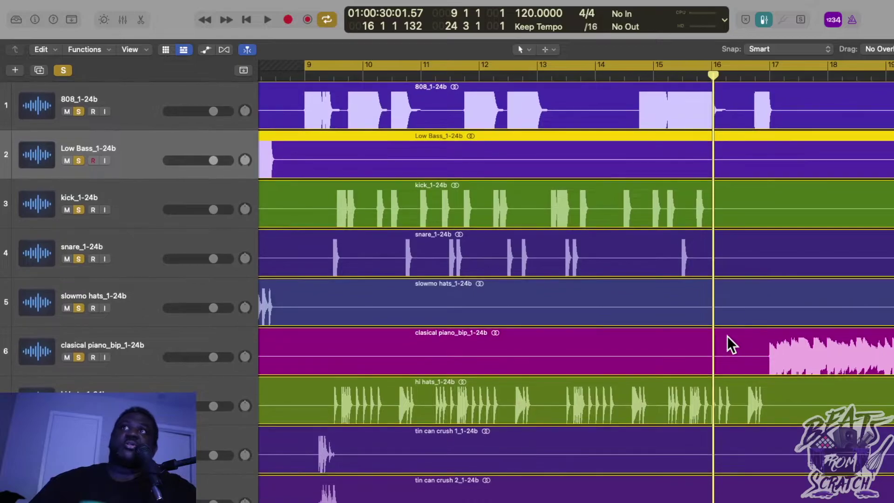
key("super+Left")
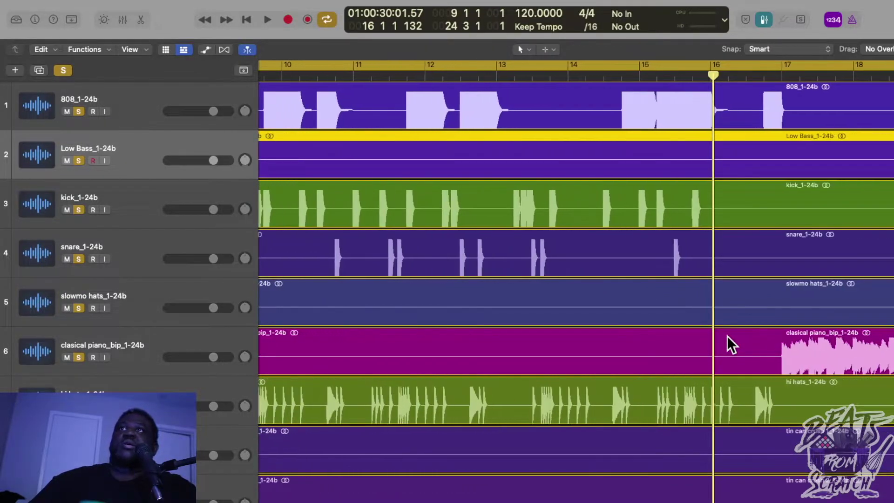
key("super+Right")
scroll(727, 336, "left", 8)
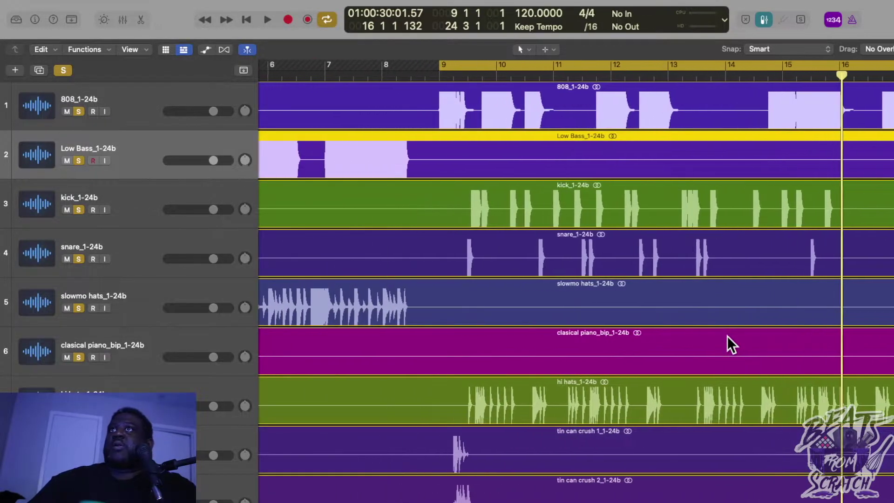
scroll(728, 336, "down", 10)
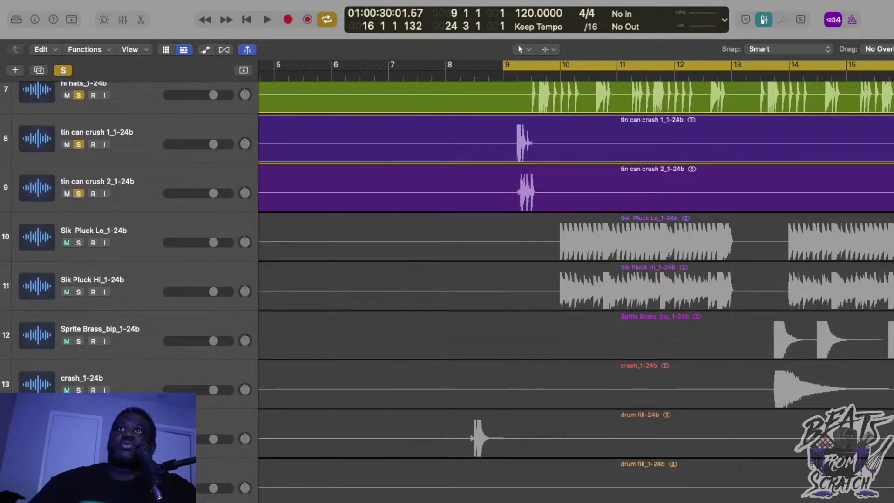
Select both drum fill regions and move the cycle start to bar 7.4.4
left_click(559, 433)
left_click(558, 482, "shift")
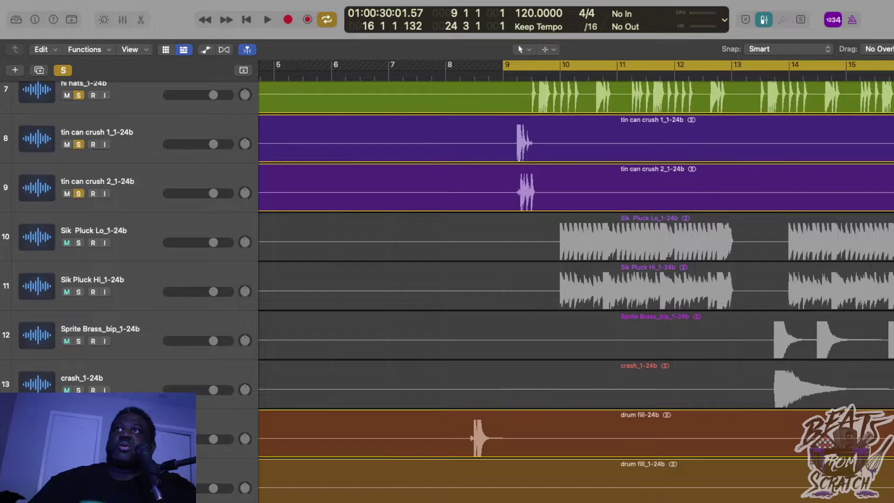
left_click_drag(504, 67, 442, 80)
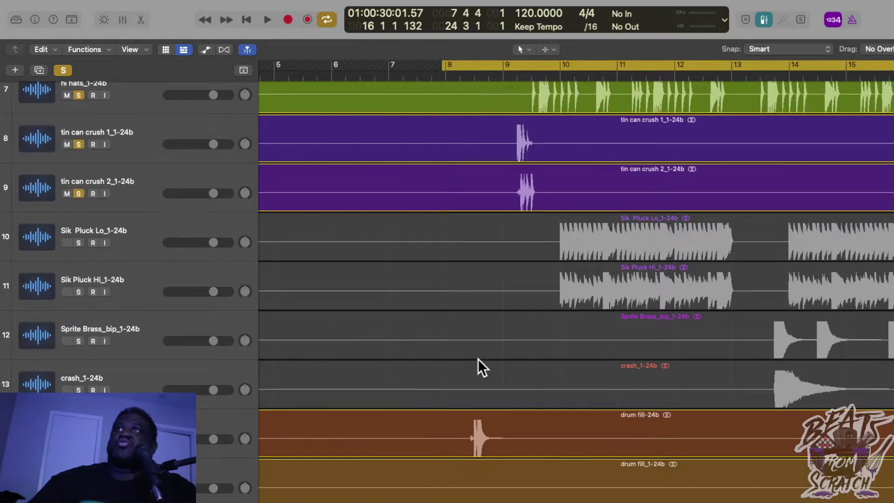
Play the nine soloed layers with track heights shrunk to fit, stopping around bar 17
key("space")
scroll(576, 287, "up", 1)
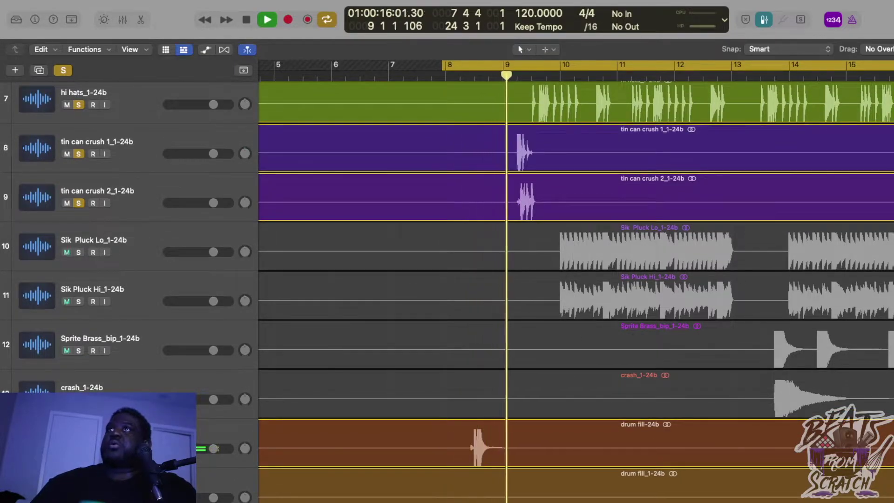
key("super+Up")
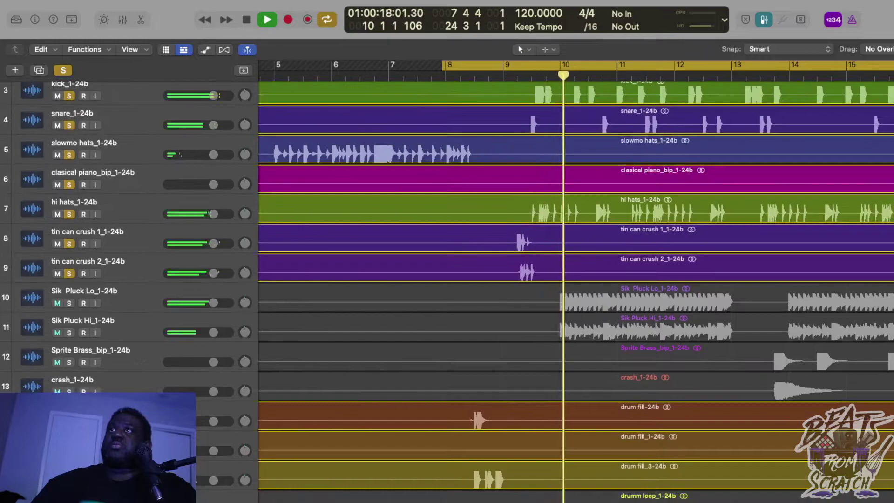
key("super+Up")
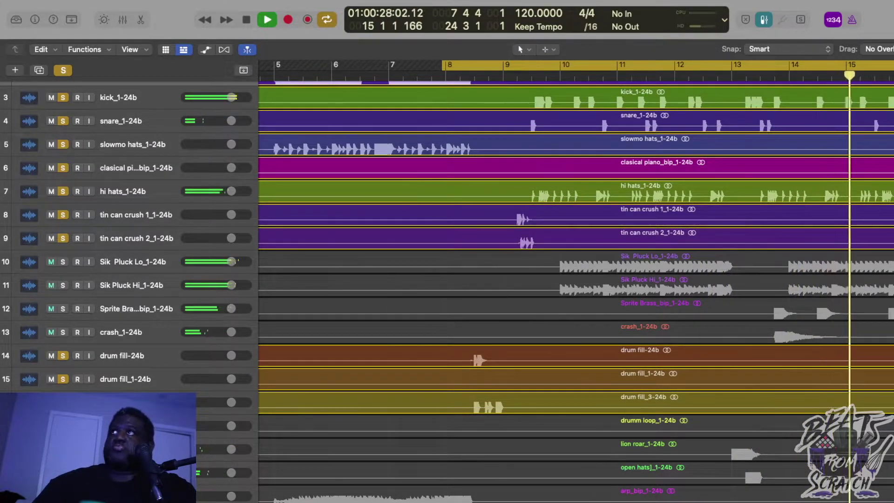
scroll(888, 226, "up", 3)
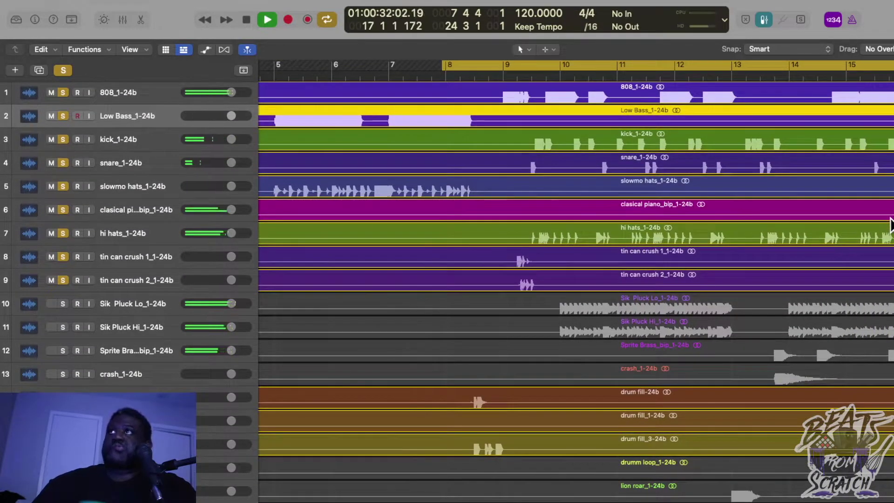
key("space")
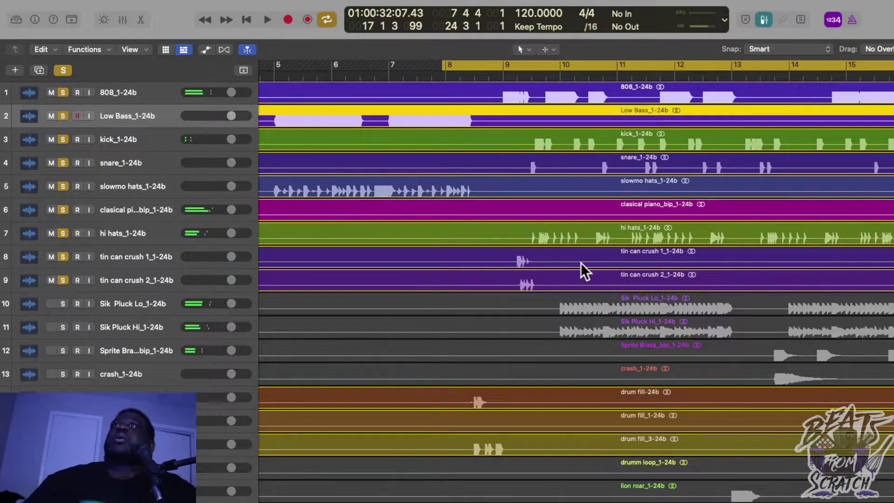
Clear all solos, including the remaining drum tracks, and solo only the 808
left_click(68, 69)
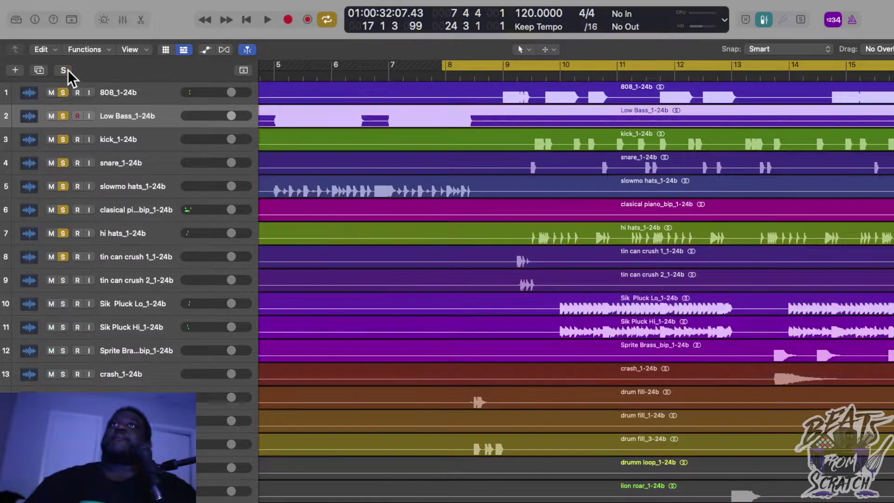
left_click_drag(63, 140, 65, 204)
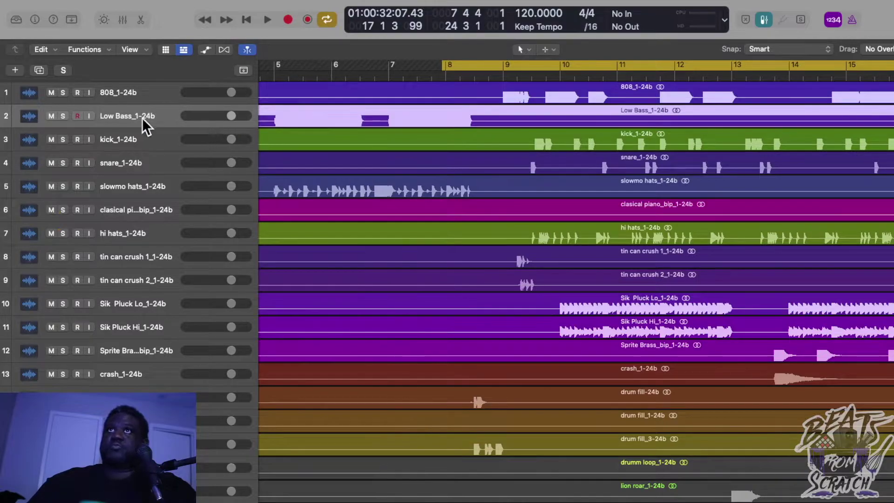
left_click(63, 93)
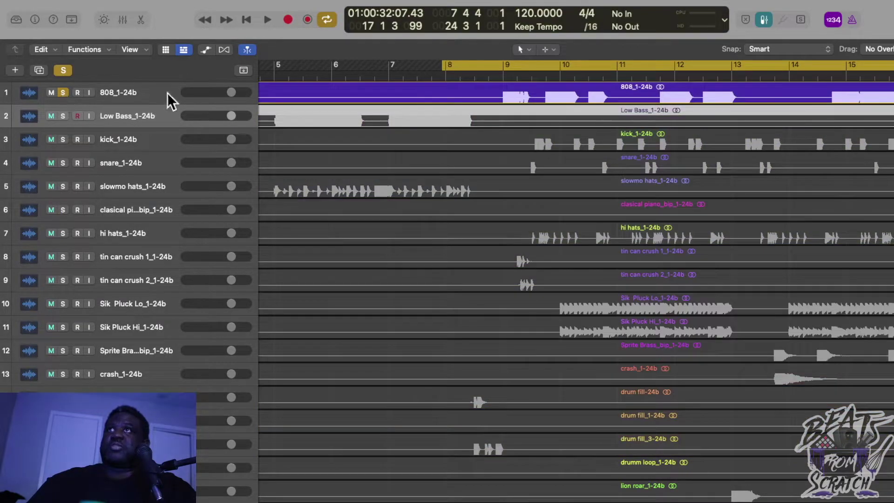
Play the 808 briefly from bar 8 beat 4, then zoom in and enlarge the track rows
scroll(524, 274, "right", 5)
scroll(524, 274, "left", 3)
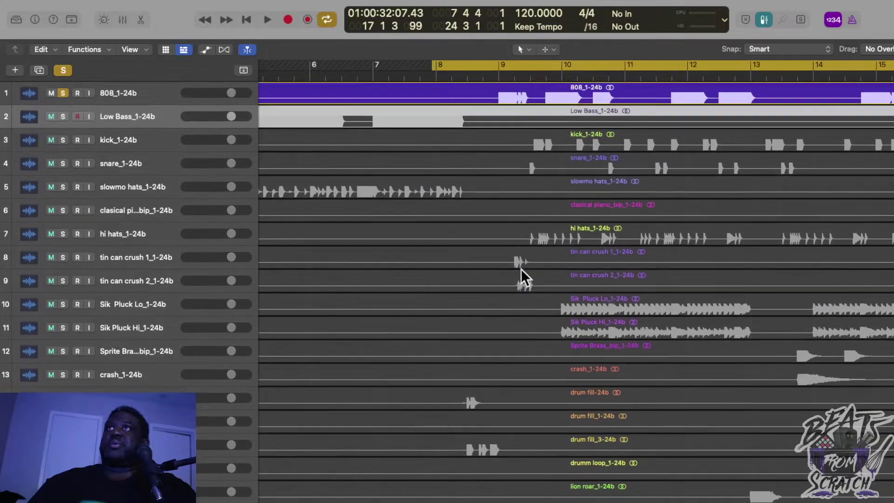
left_click(488, 76)
key("space")
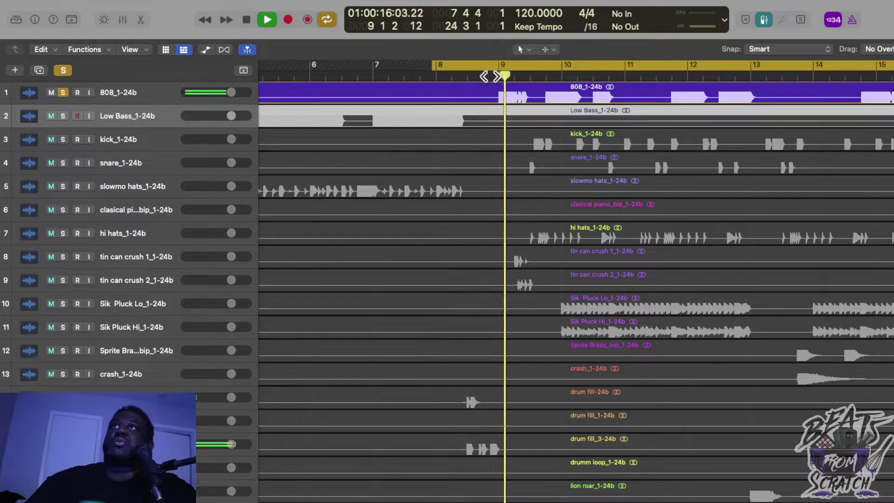
key("space")
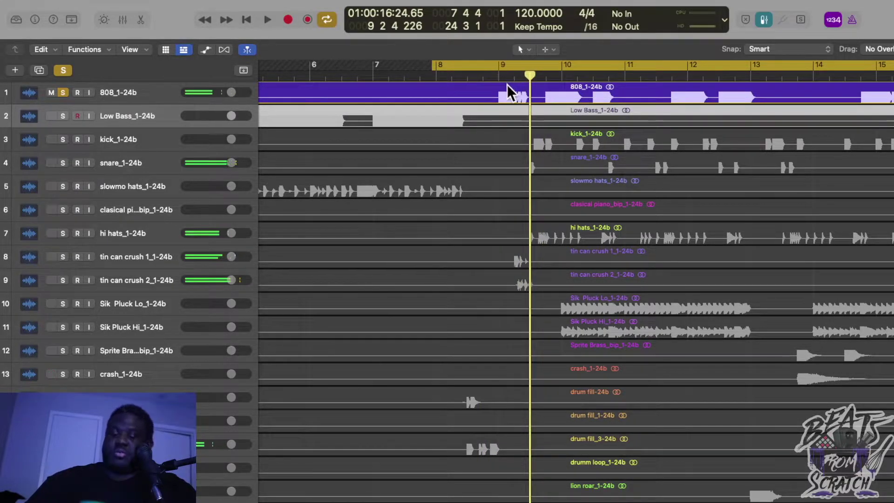
key("super+Right")
key("super+Right")
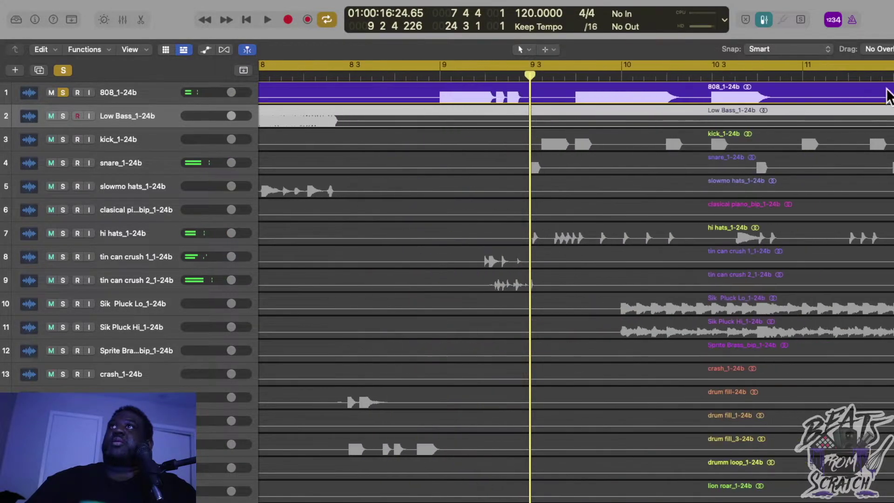
key("super+Down")
key("super+Down")
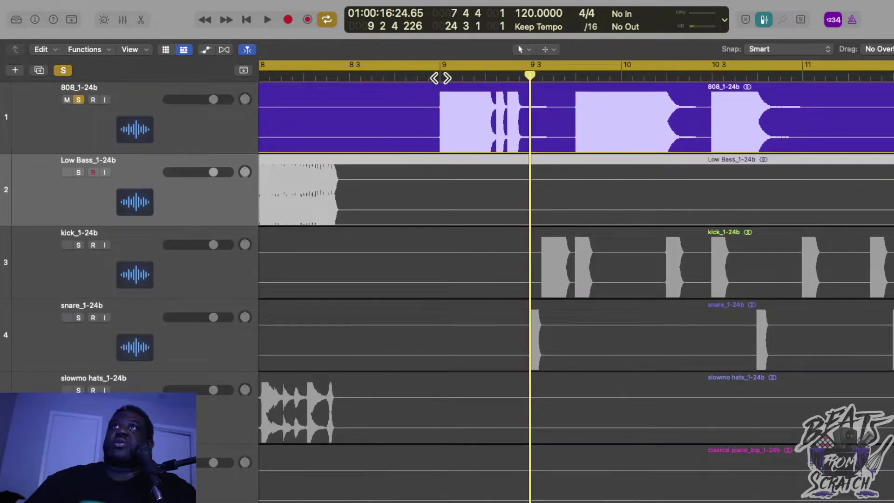
Play the soloed 808 briefly from bar 9, then return the playhead to bar 8 beat 4
left_click(441, 77)
key("space")
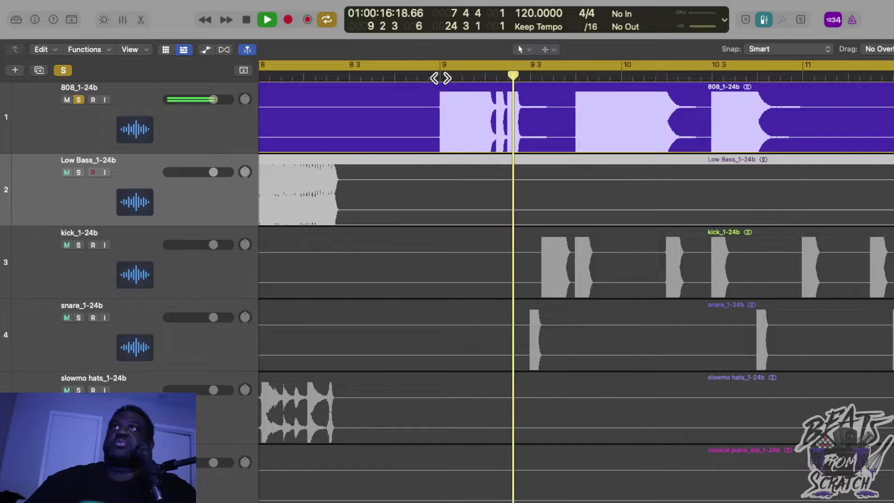
key("space")
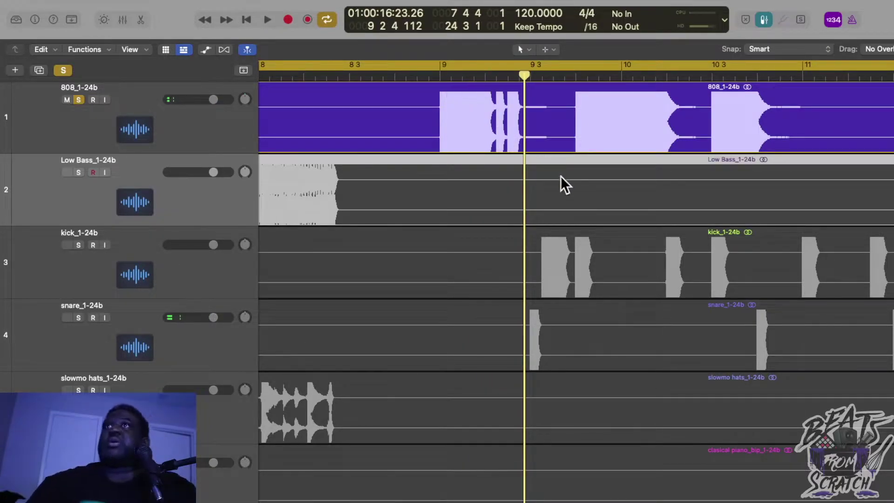
key("super+Right")
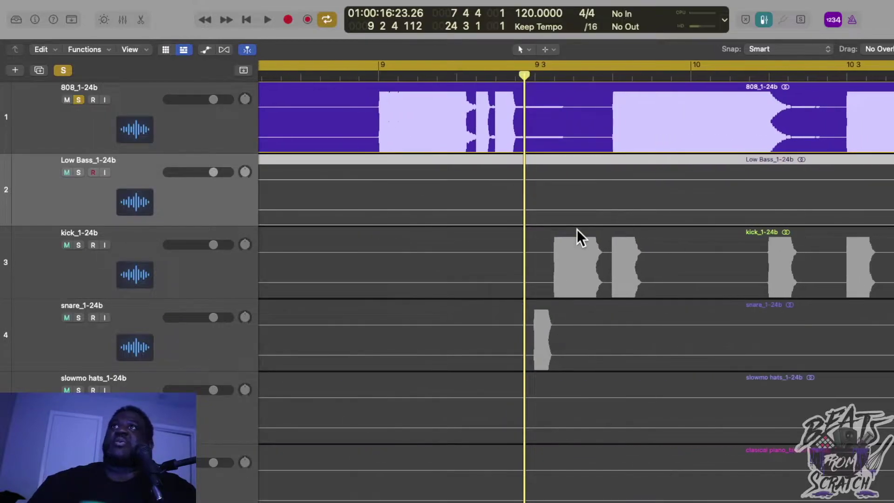
key("super+Left")
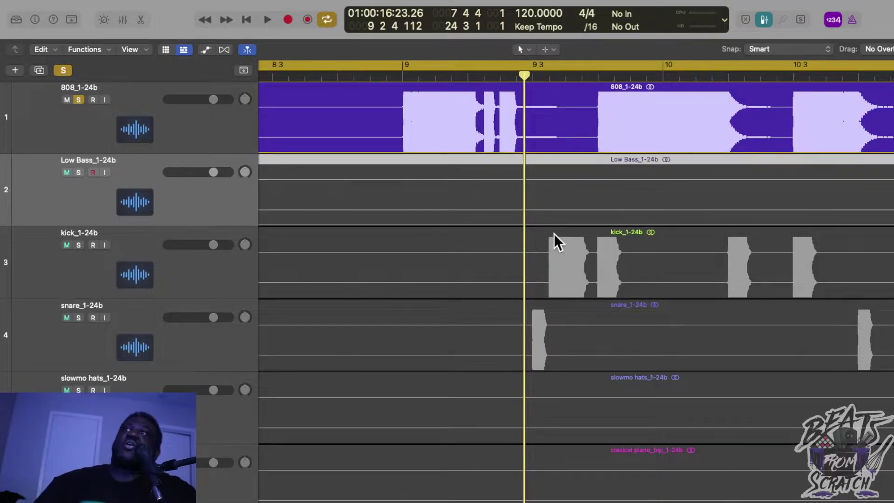
left_click(387, 77)
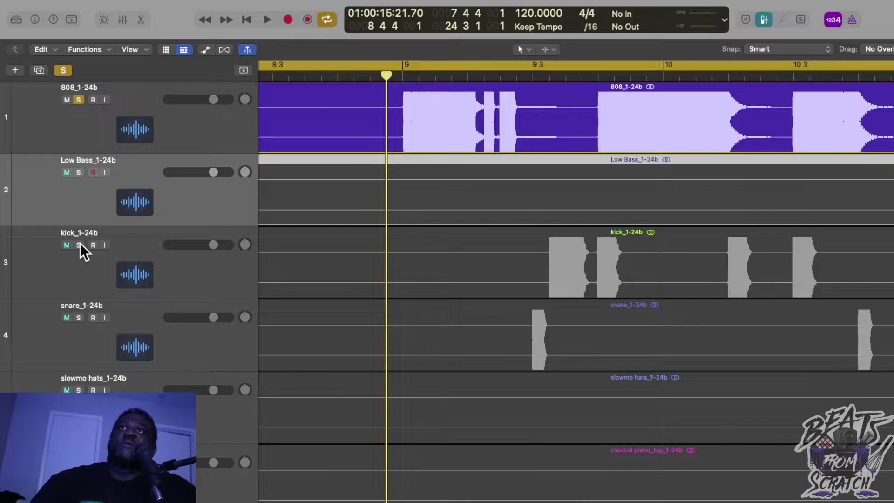
Add kick, snare and slowmo hats to the 808 solo and select the 808 region
left_click_drag(80, 243, 79, 463)
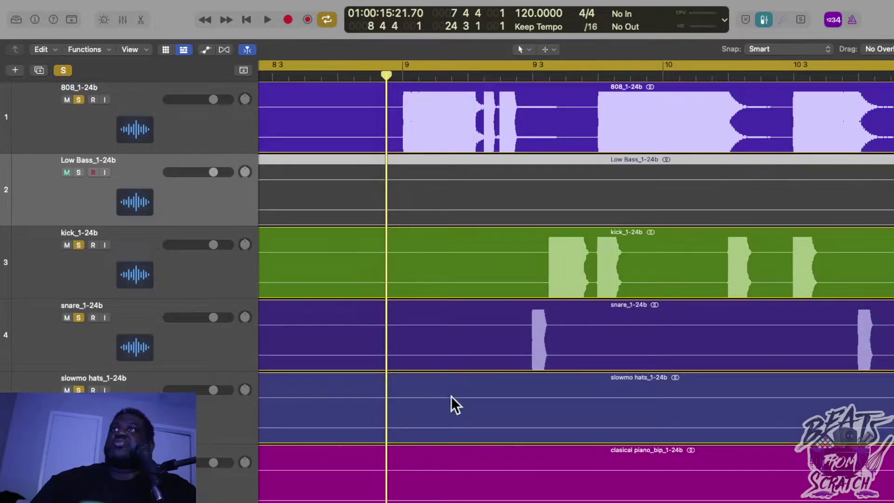
key("super+Left")
key("super+Left")
key("super+Left")
key("super+Left")
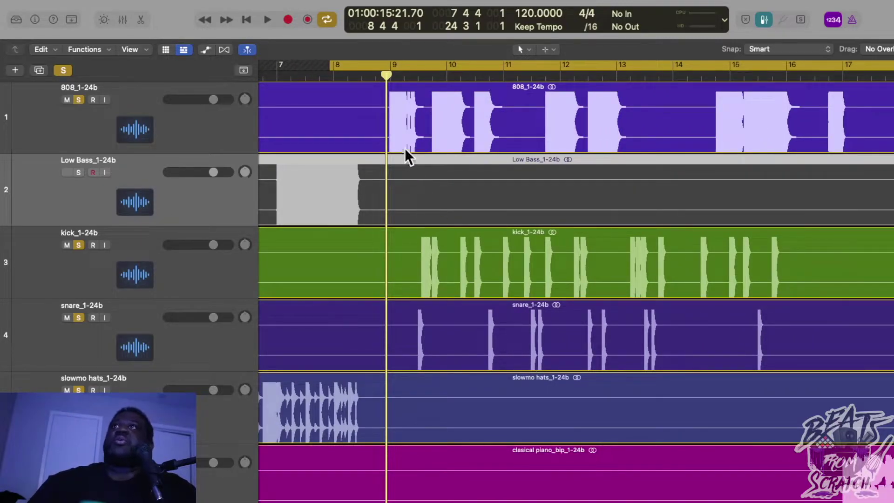
left_click(393, 99)
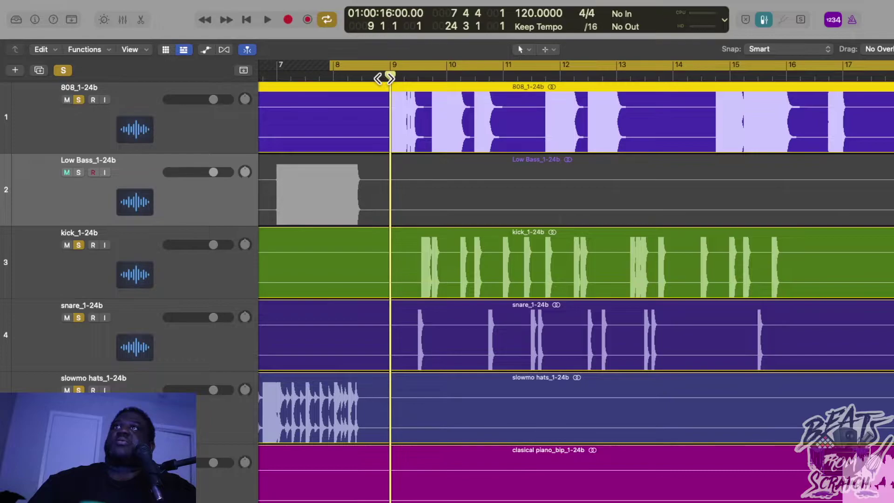
Play the drums with the 808, then zoom in around bar 9 and play again
key("space")
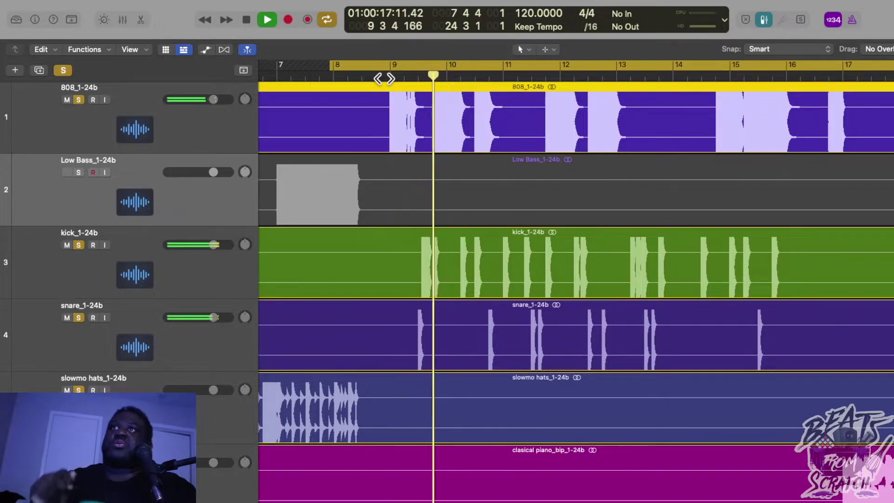
key("space")
key("super+Right")
key("super+Right")
key("super+Right")
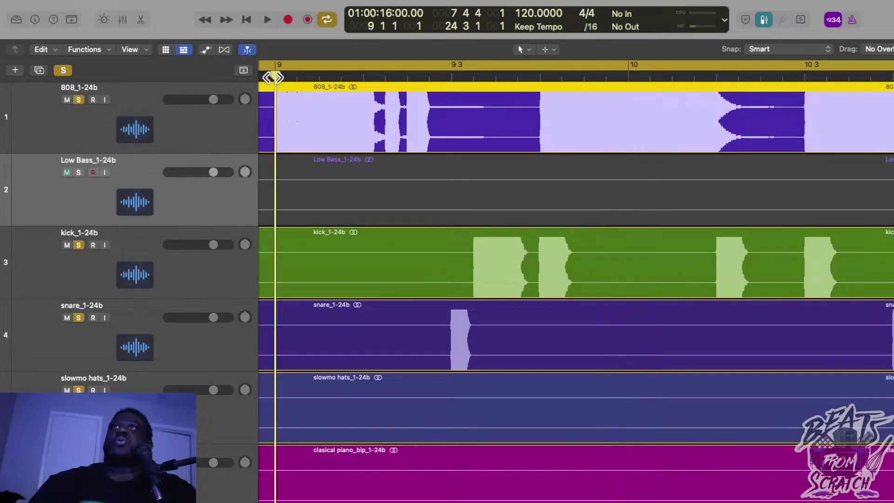
key("space")
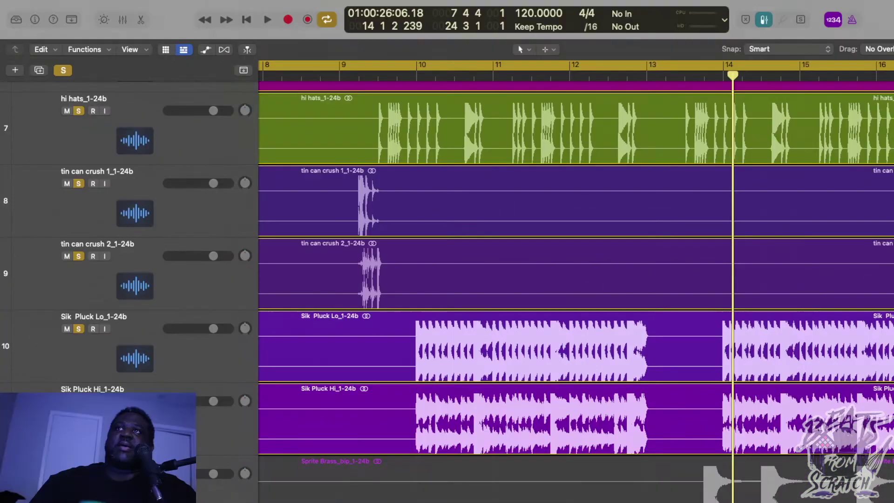
Select the tin can crush 2 region and play the soloed layers through to bar 17
key("super+Right")
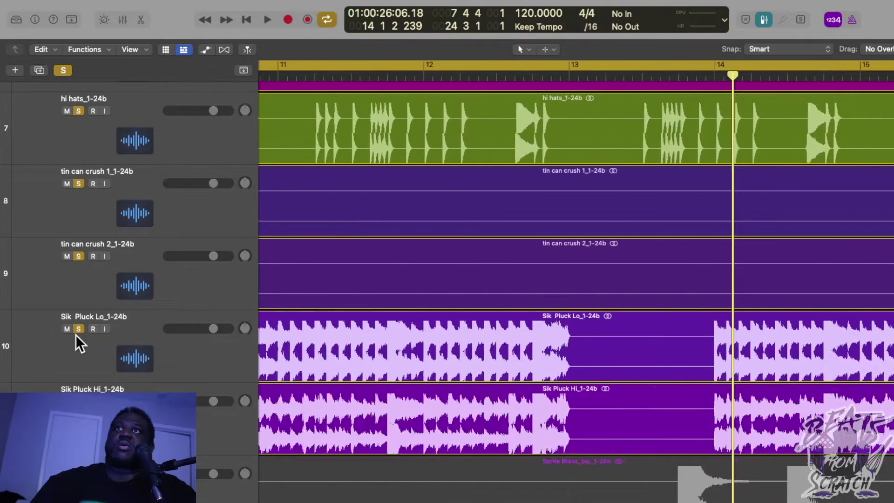
scroll(465, 325, "left", 5)
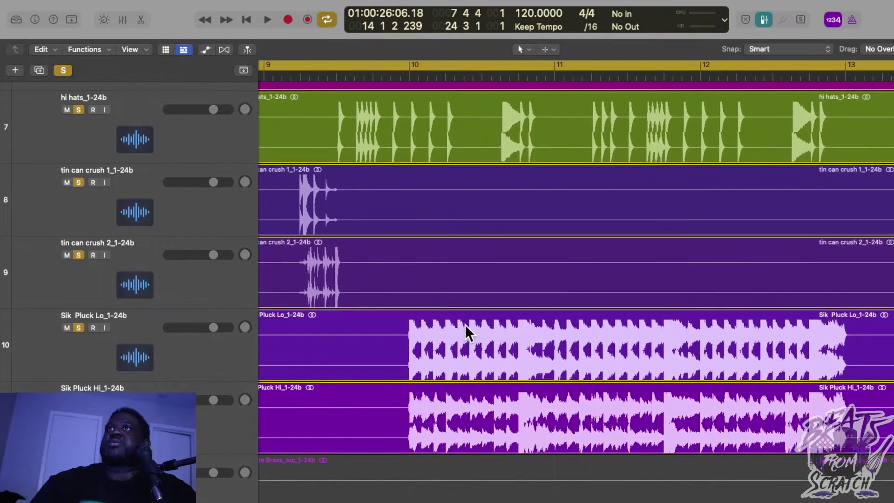
scroll(560, 236, "left", 4)
left_click(549, 239)
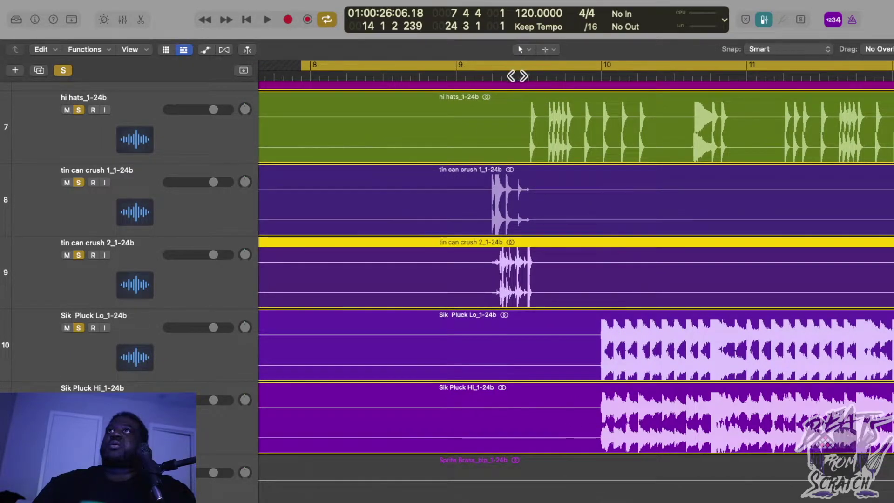
key("space")
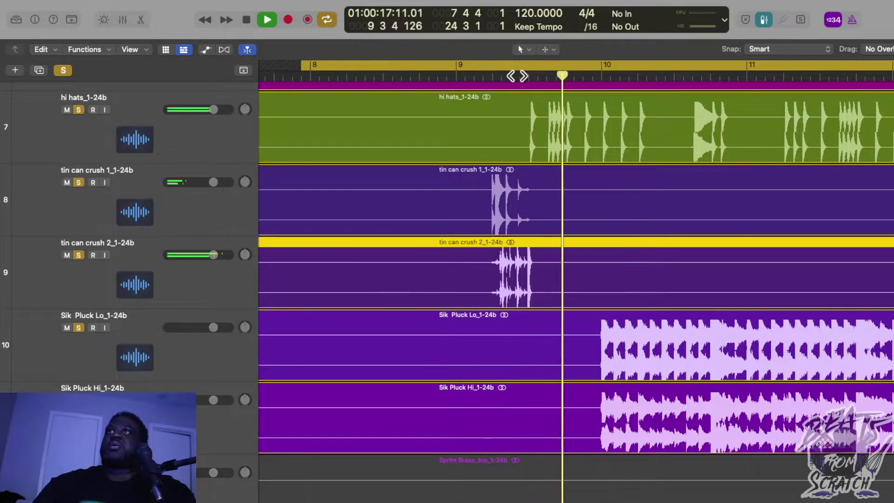
scroll(630, 231, "right", 6)
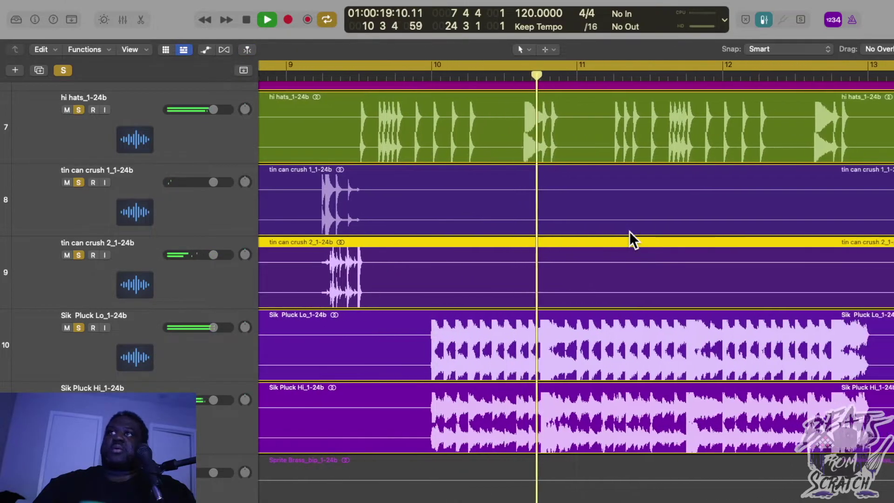
scroll(630, 231, "right", 1)
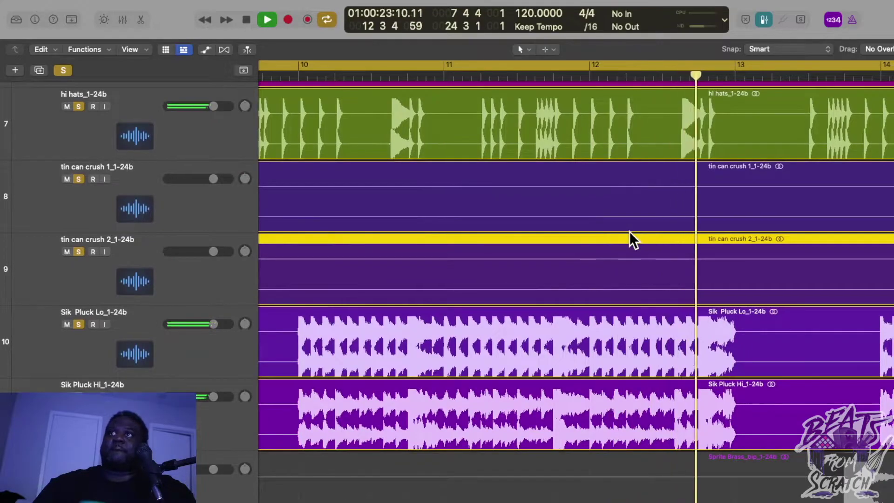
scroll(629, 231, "right", 3)
scroll(630, 231, "right", 12)
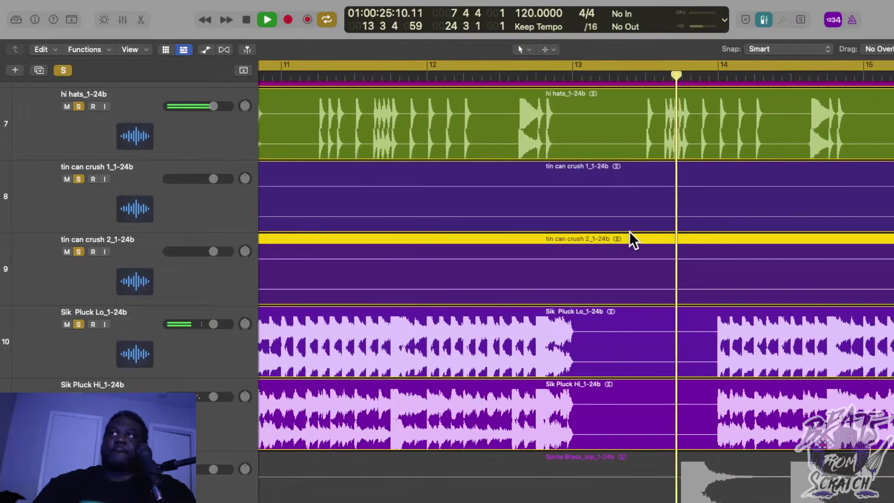
scroll(629, 231, "right", 2)
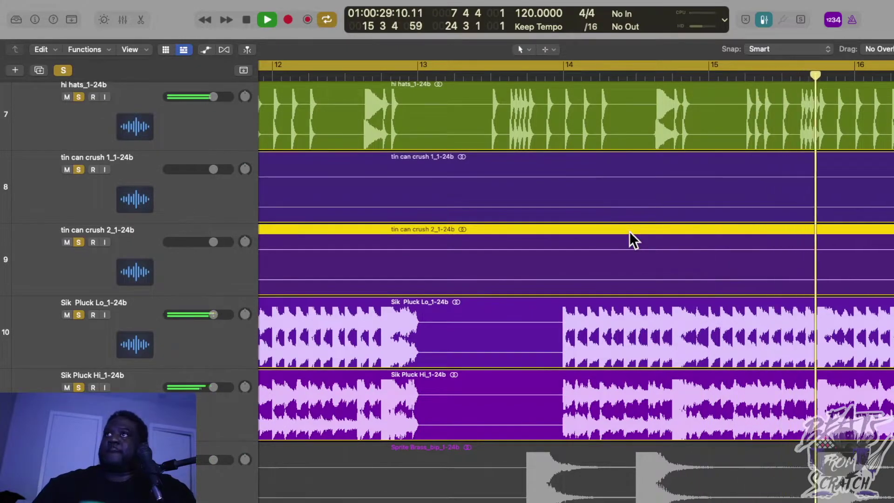
scroll(630, 231, "right", 2)
scroll(629, 231, "down", 5)
scroll(630, 231, "right", 2)
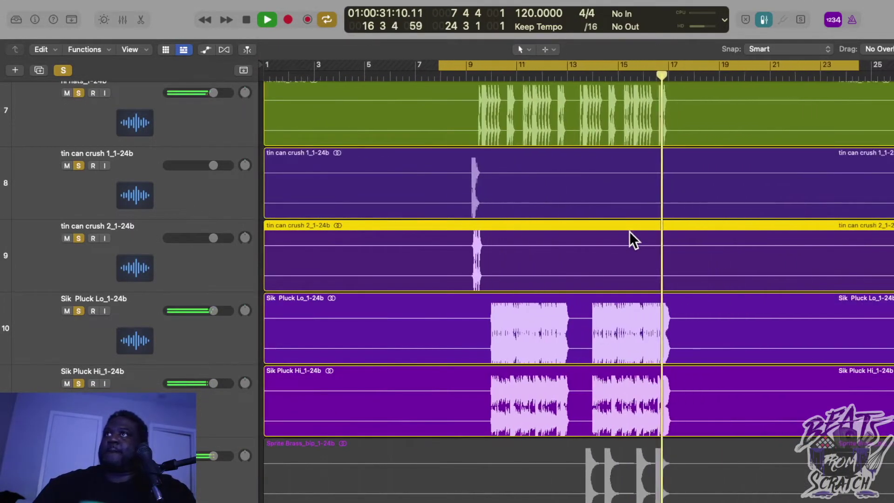
key("space")
Add the Sprite Brass_bip track to the soloed group
scroll(80, 350, "down", 3)
left_click(79, 343)
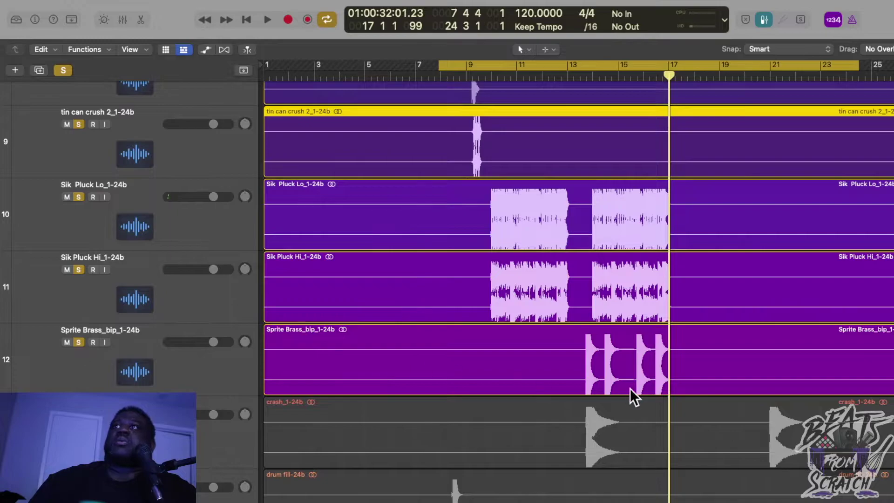
scroll(695, 300, "up", 3)
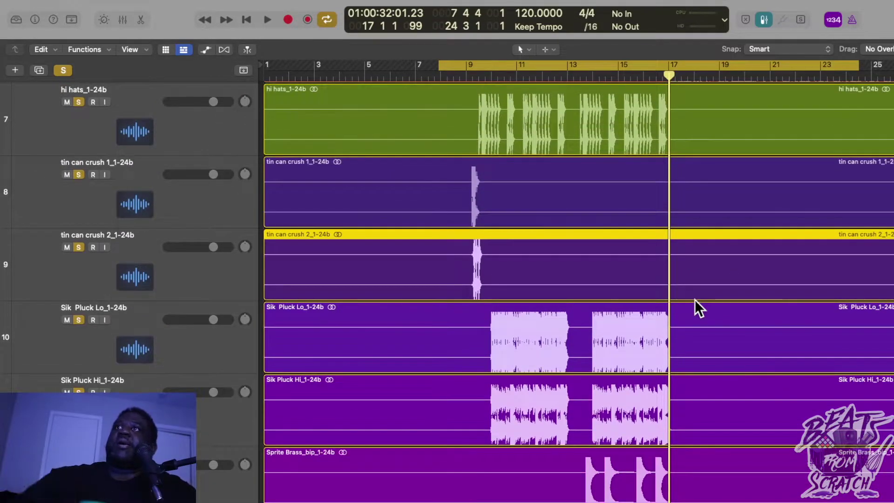
scroll(695, 300, "down", 3)
scroll(705, 289, "up", 3)
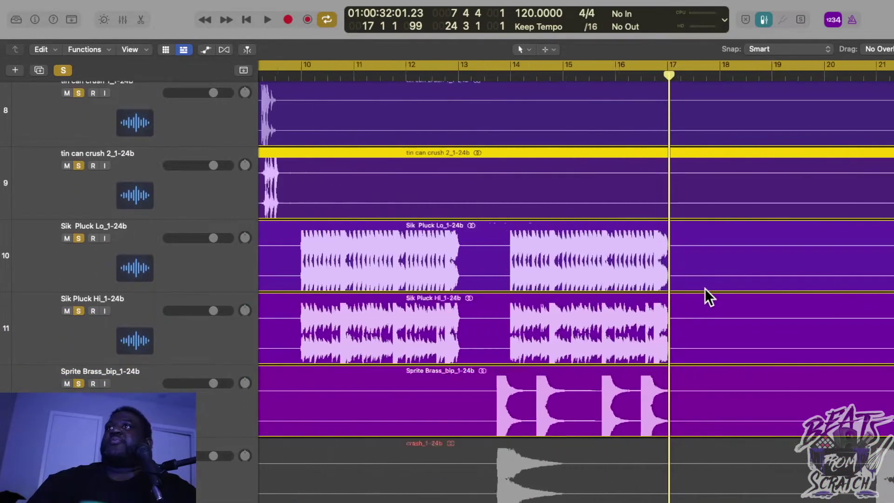
scroll(705, 289, "up", 3)
scroll(705, 289, "down", 2)
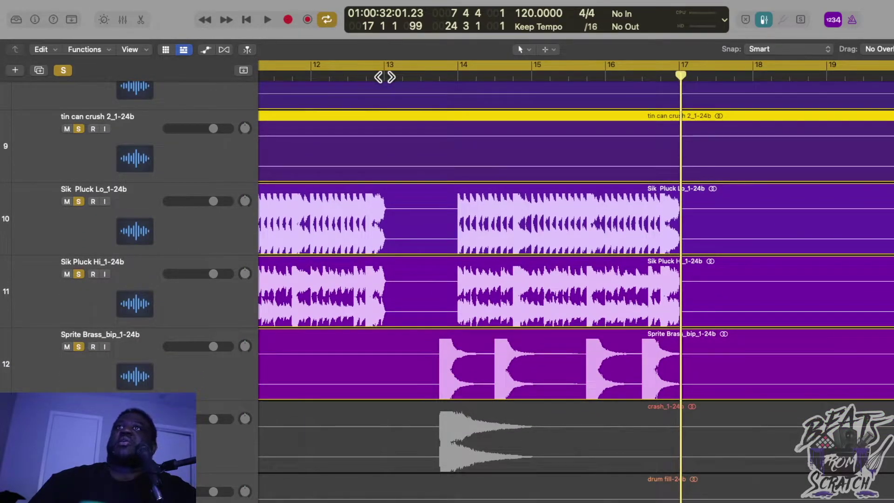
Play the beat from bar 13, then zoom out to show bars 1 through 19
left_click(385, 76)
key("space")
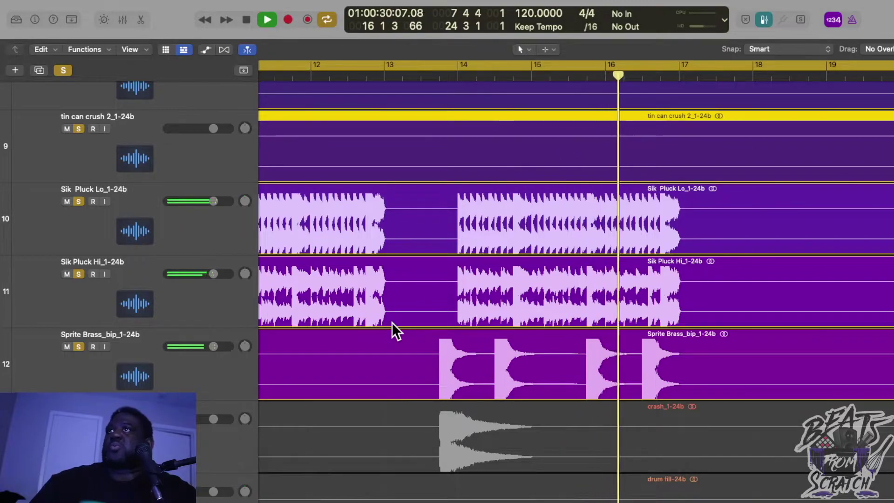
key("space")
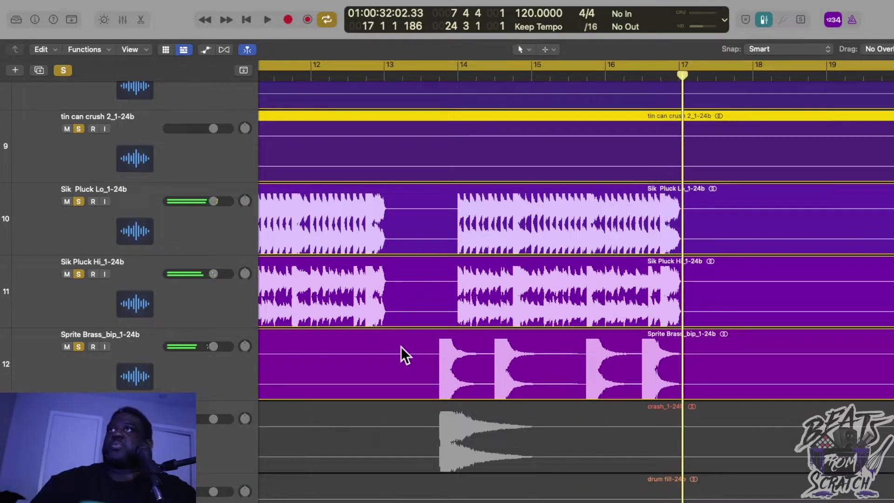
scroll(548, 351, "down", 2)
scroll(547, 351, "left", 3)
key("super+Left")
key("super+Left")
key("super+Left")
key("super+Left")
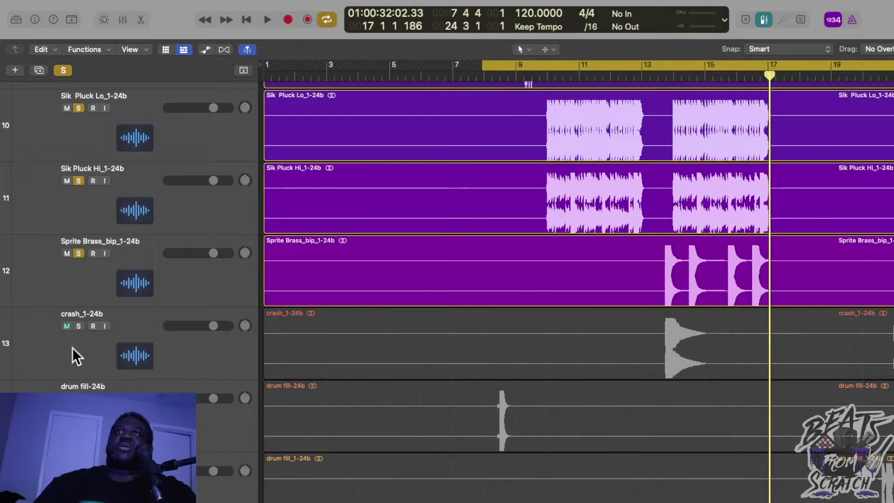
Play the soloed group from around bar 11, stopping near bar 14
scroll(683, 286, "up", 3)
scroll(683, 286, "down", 10)
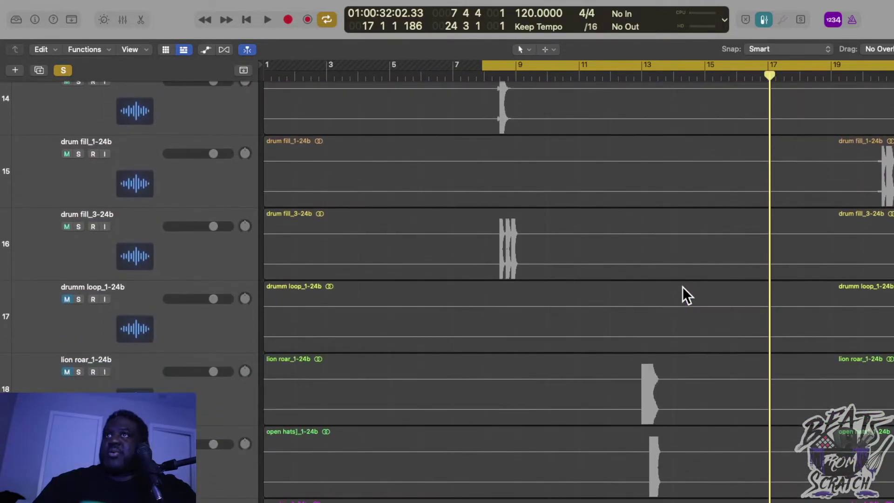
scroll(683, 286, "up", 10)
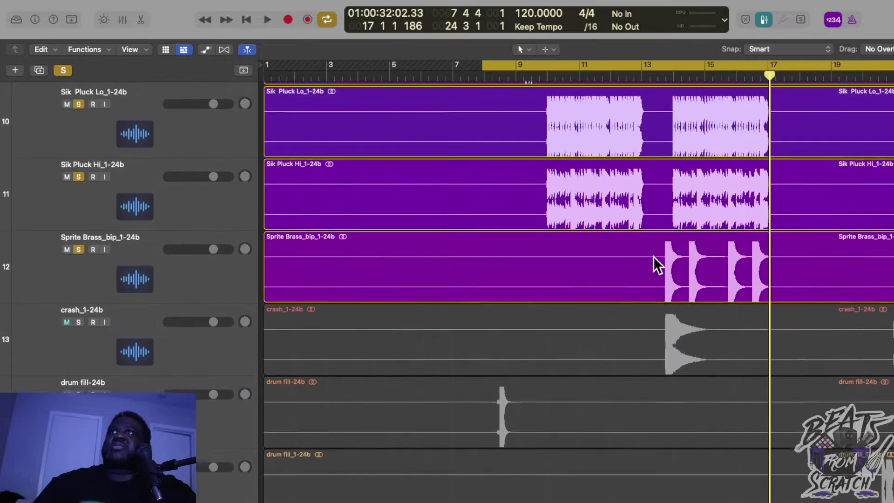
scroll(653, 257, "up", 1)
left_click(610, 77)
key("space")
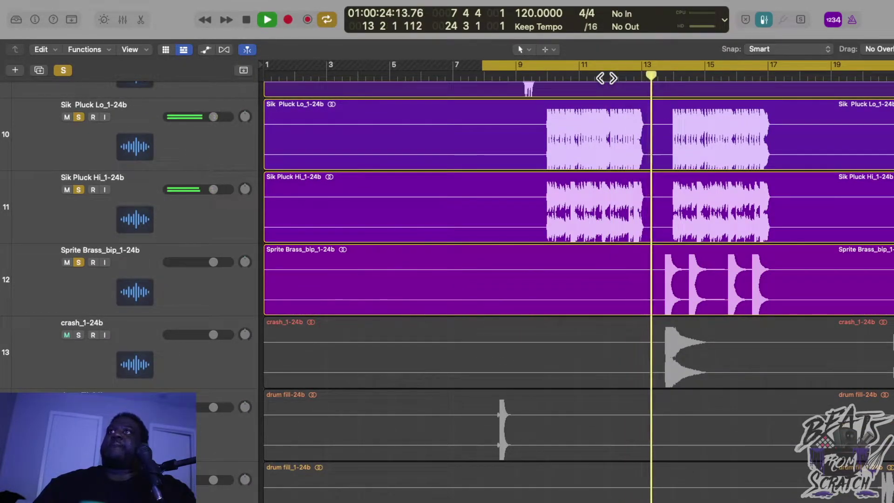
key("space")
Select the lion roar_1-24b track, play bars 10 to 14, then shrink tracks to fit
scroll(654, 306, "down", 1)
scroll(655, 306, "down", 5)
key("super+Right")
key("super+Right")
key("super+Right")
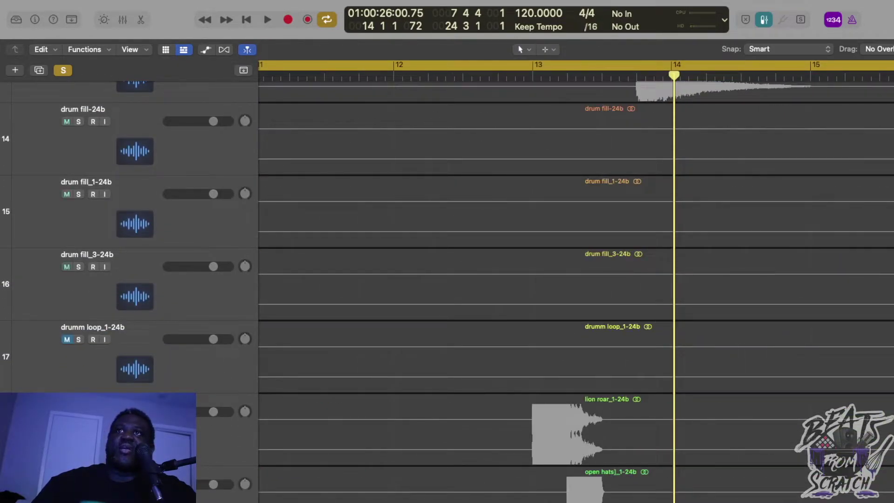
left_click(466, 434)
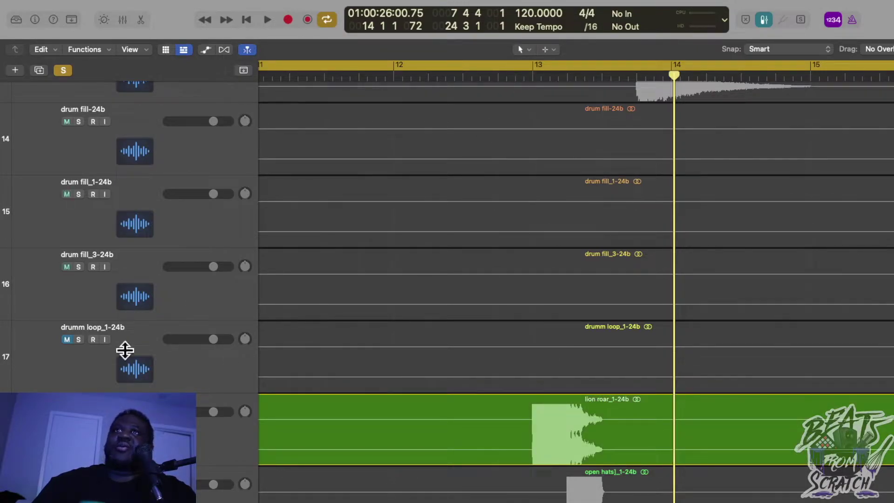
scroll(428, 110, "left", 5)
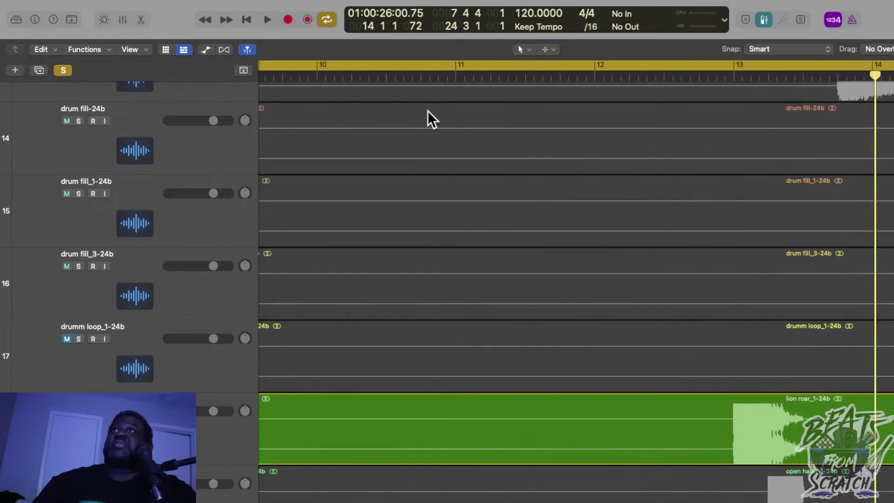
left_click(317, 76)
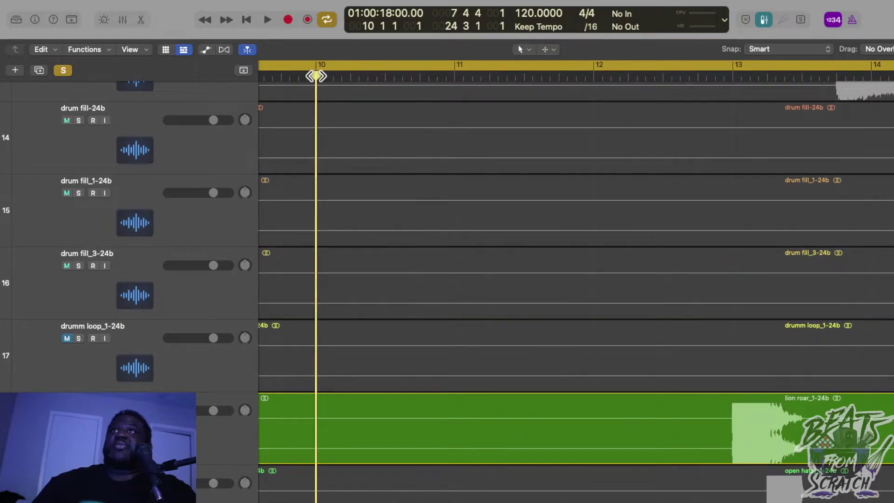
key("space")
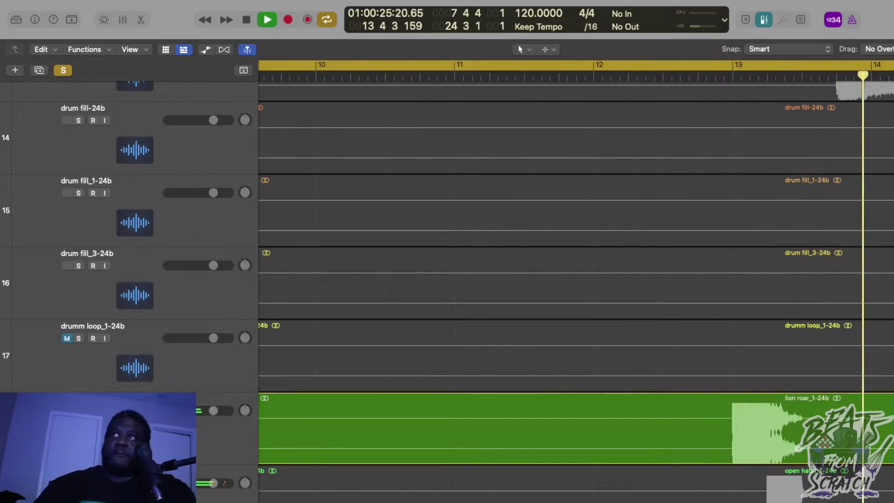
key("space")
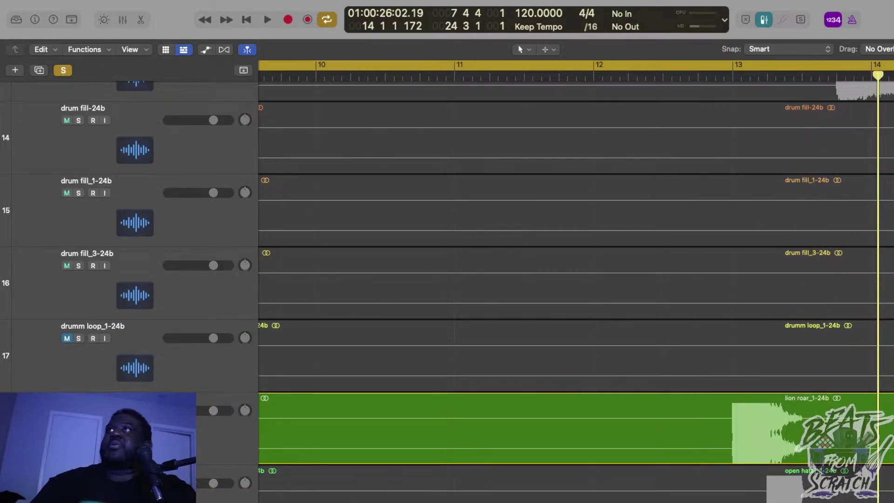
key("super+Up")
key("super+Up")
key("super+Up")
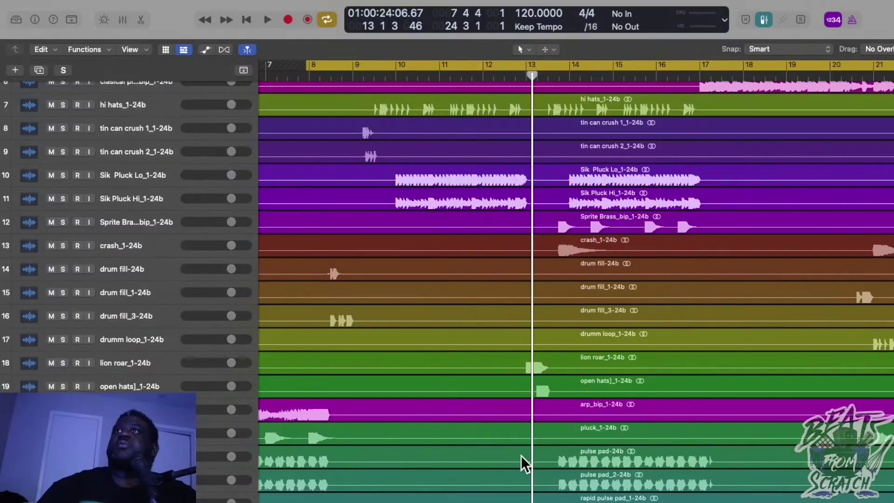
Solo the rapid pulse pad track and play its section, zoomed out to the whole arrangement
scroll(521, 464, "down", 1)
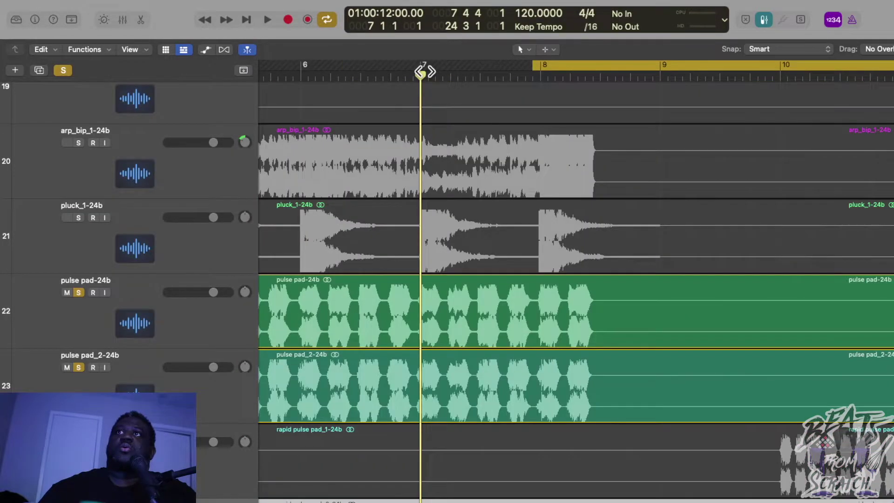
key("space")
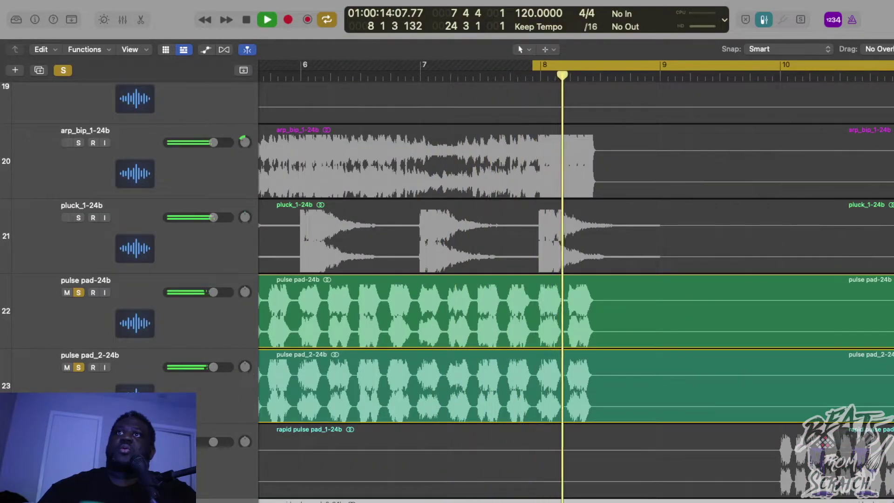
left_click(79, 443)
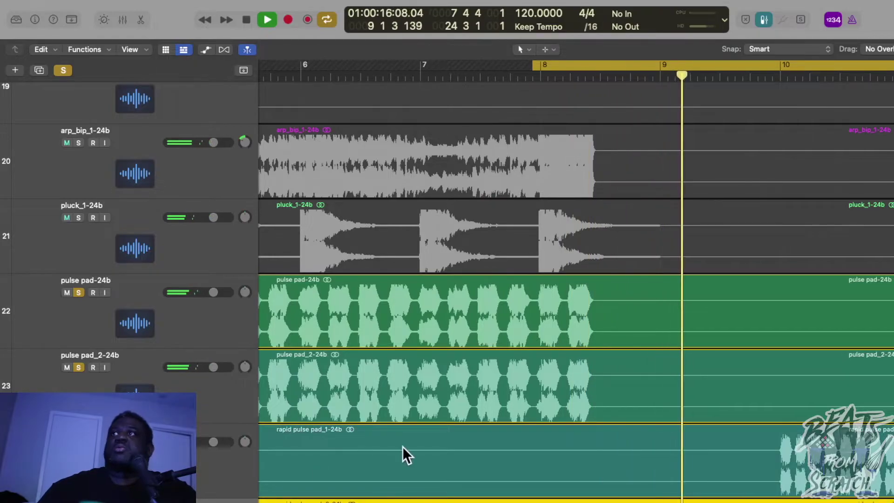
scroll(402, 446, "down", 3)
scroll(568, 342, "down", 2)
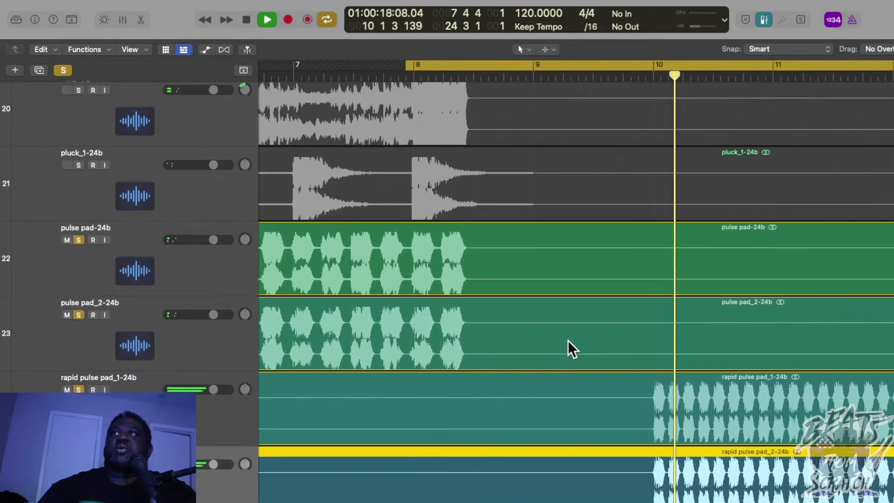
scroll(568, 340, "right", 5)
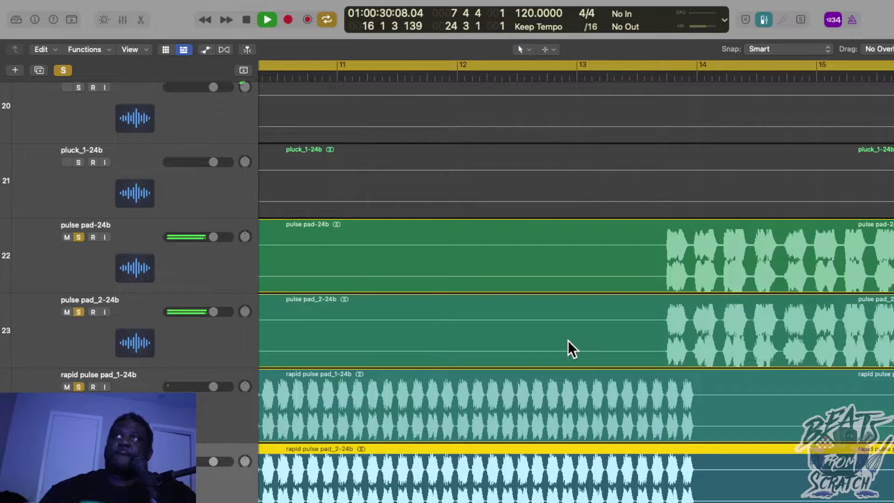
key("super+Left")
key("super+Left")
key("super+Left")
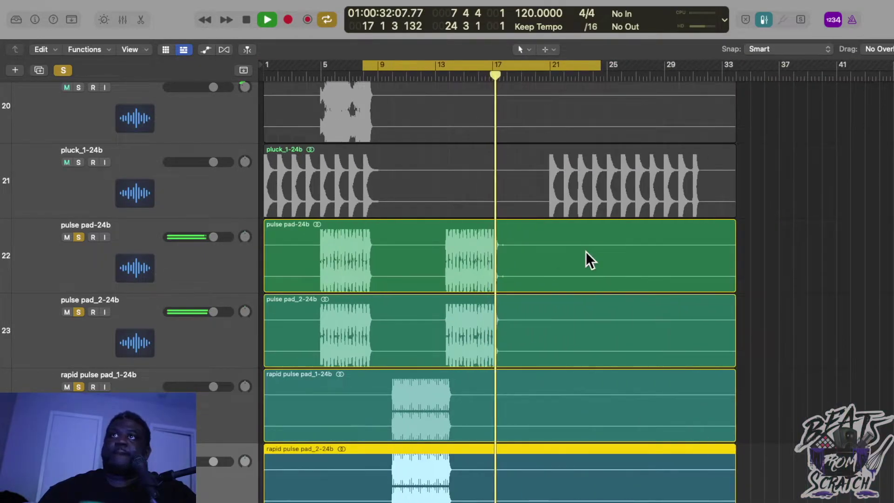
key("space")
Solo Sik Pluck Lo and Sik Pluck Hi together and move the cycle start to bar 9
scroll(338, 209, "up", 5)
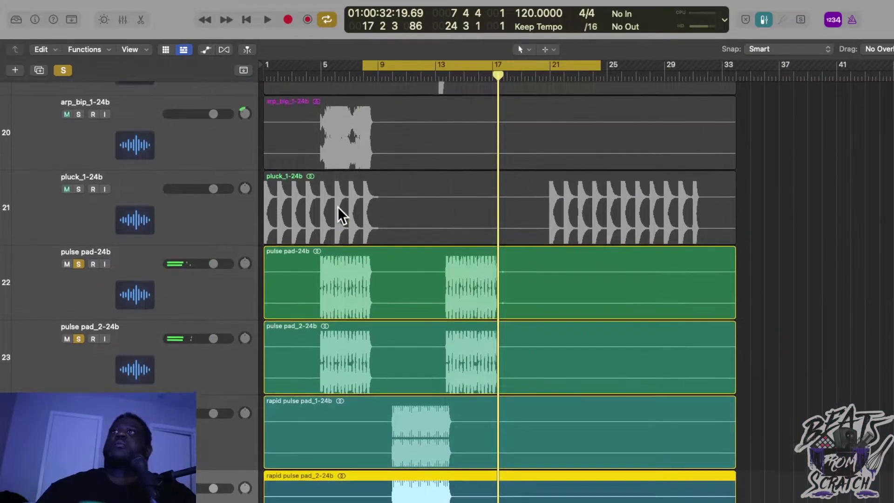
scroll(339, 209, "up", 15)
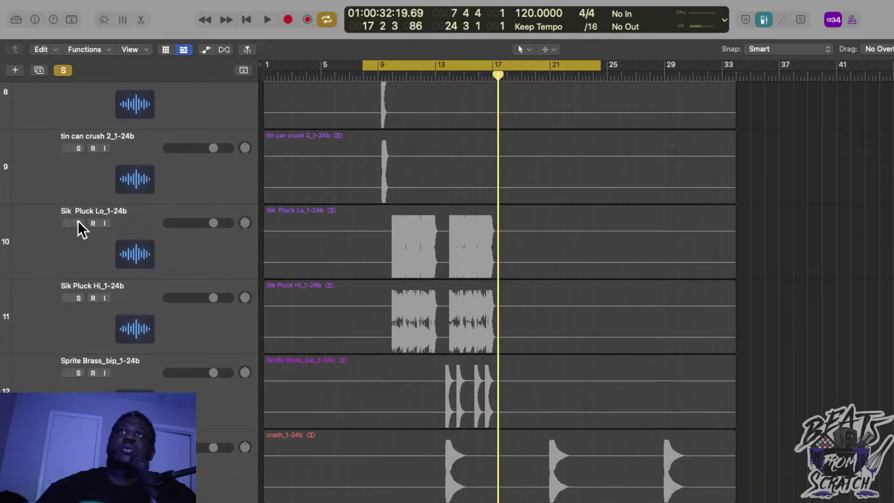
left_click_drag(78, 223, 80, 296)
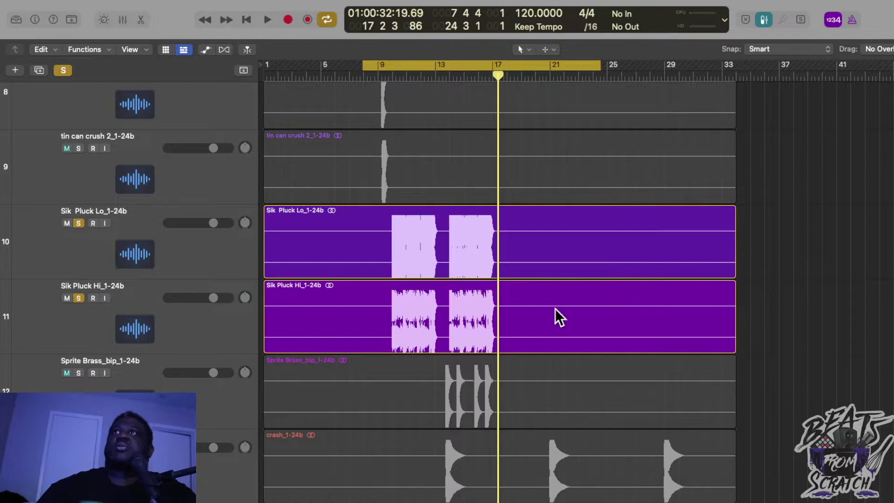
key("super+Right")
key("super+Right")
key("super+Right")
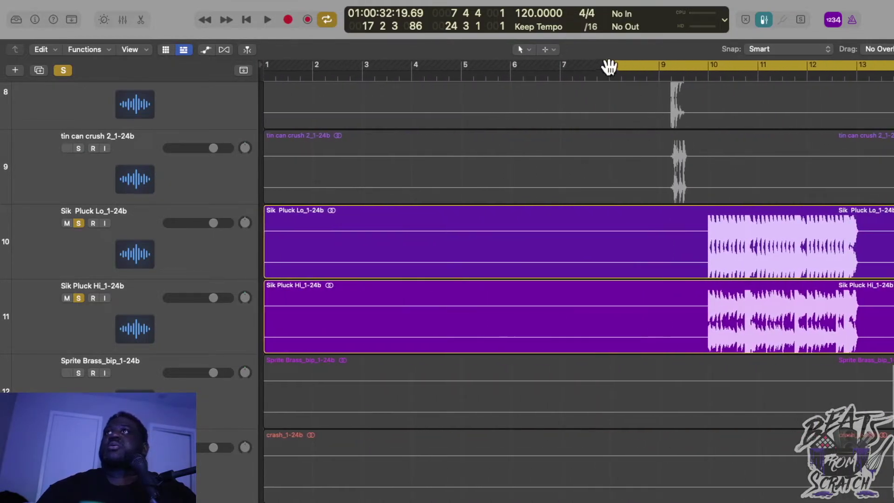
left_click_drag(609, 68, 659, 102)
Play the two soloed pluck layers from bar 9, then clear all solos and zoom out to the whole beat
key("super+Up")
key("super+Up")
key("super+Up")
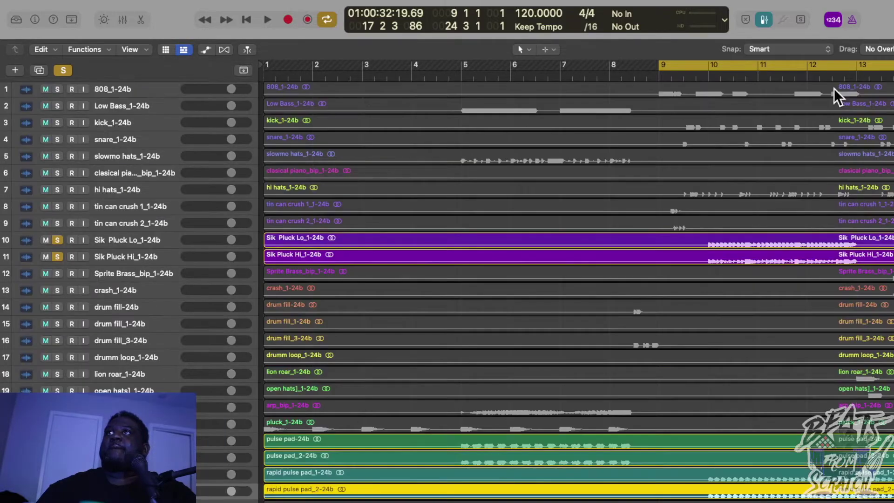
key("space")
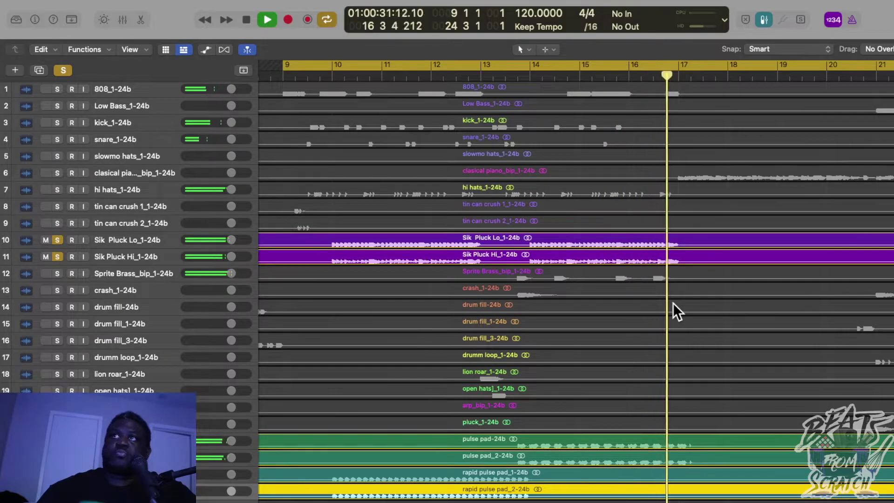
key("space")
left_click(672, 302)
key("z")
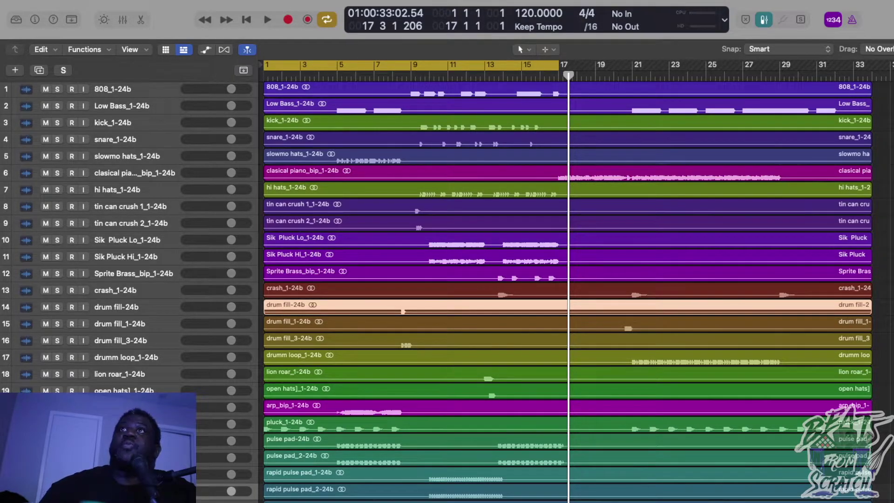
Play the intro from bar 1 up to bar 17, then shift the cycle range to bars 17–33
key("super+shift+a")
key("space")
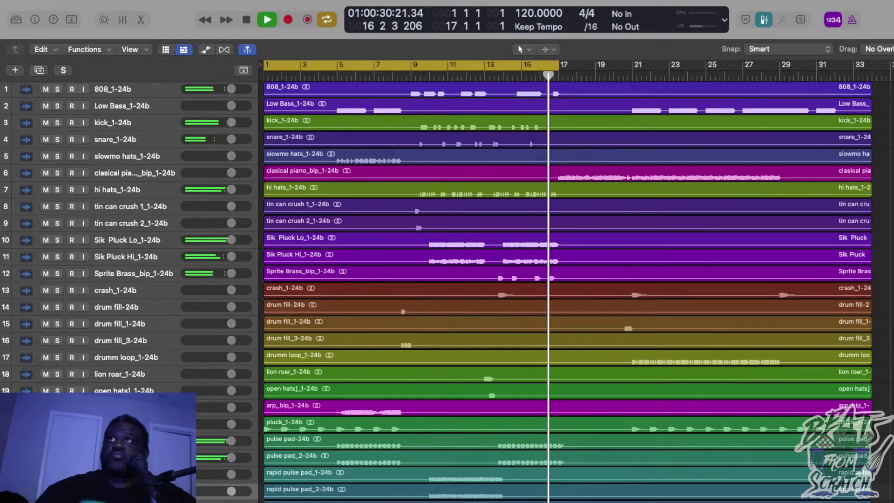
key("space")
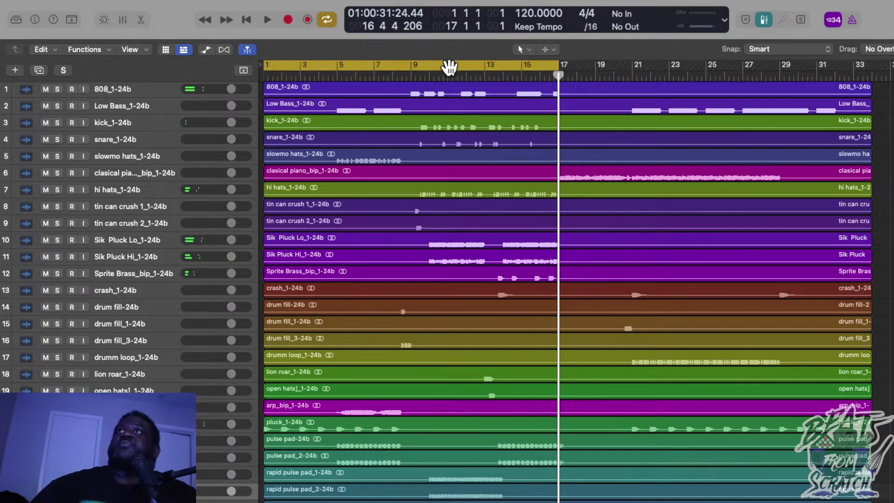
left_click_drag(449, 68, 745, 66)
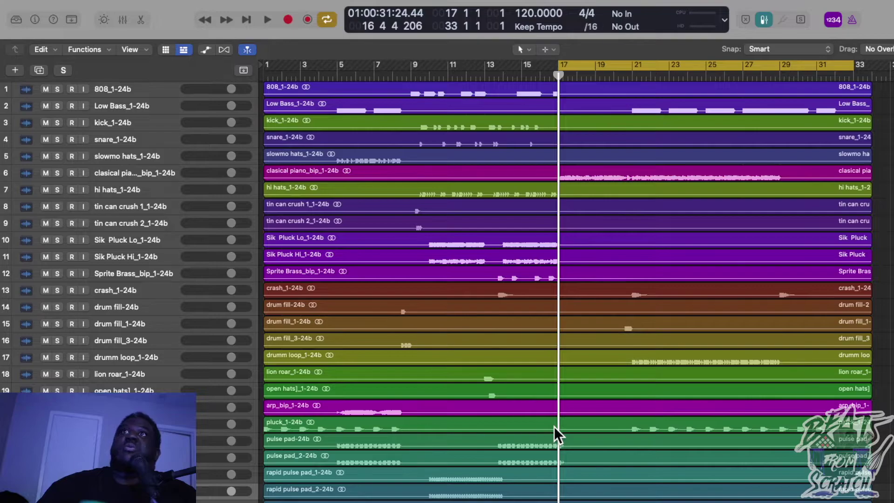
Play the second half with the classical piano soloed, then move the cycle start to bar 14
key("space")
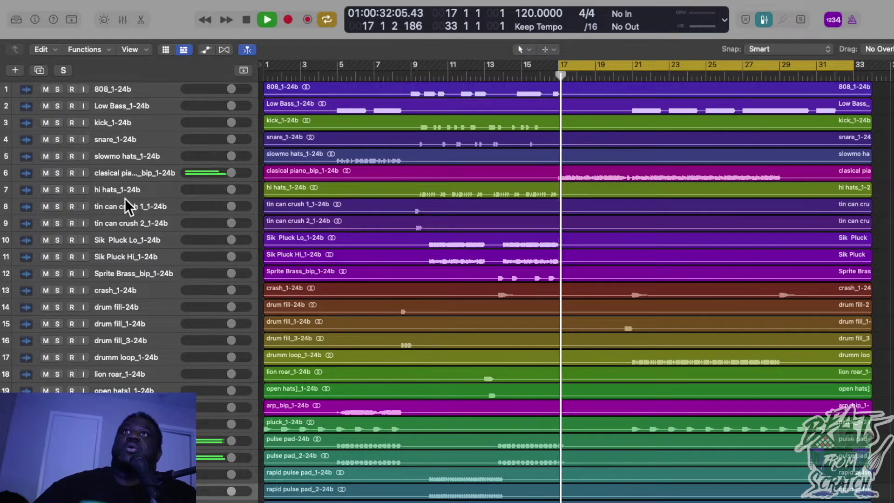
left_click(58, 174)
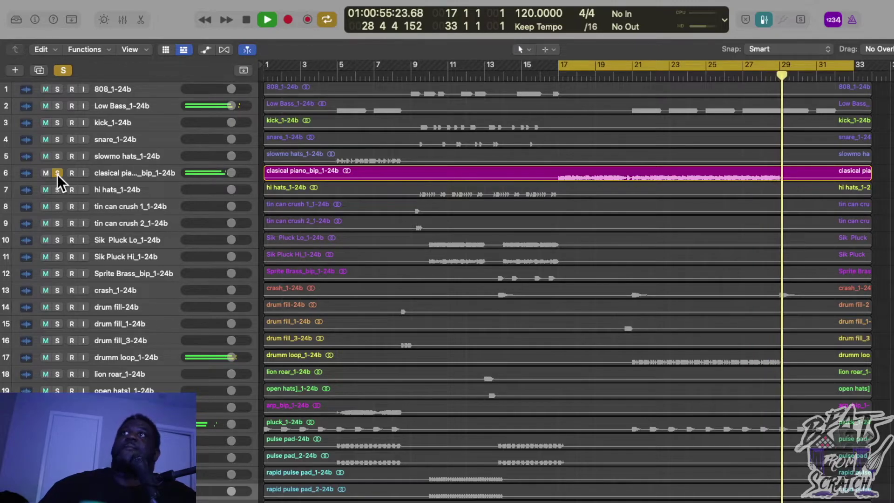
key("space")
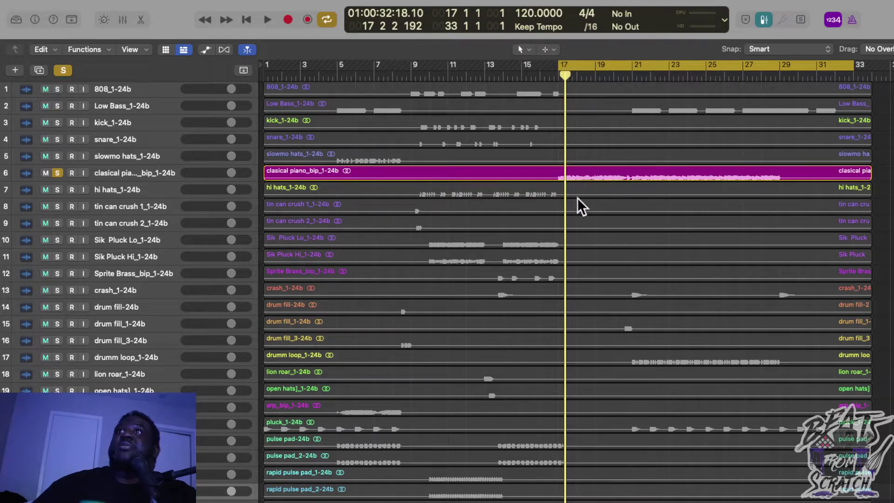
left_click_drag(559, 73, 506, 129)
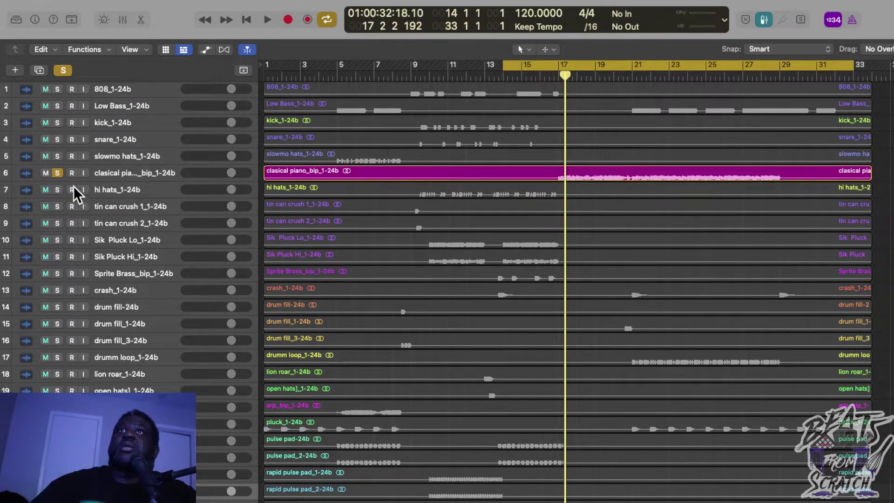
left_click(58, 175)
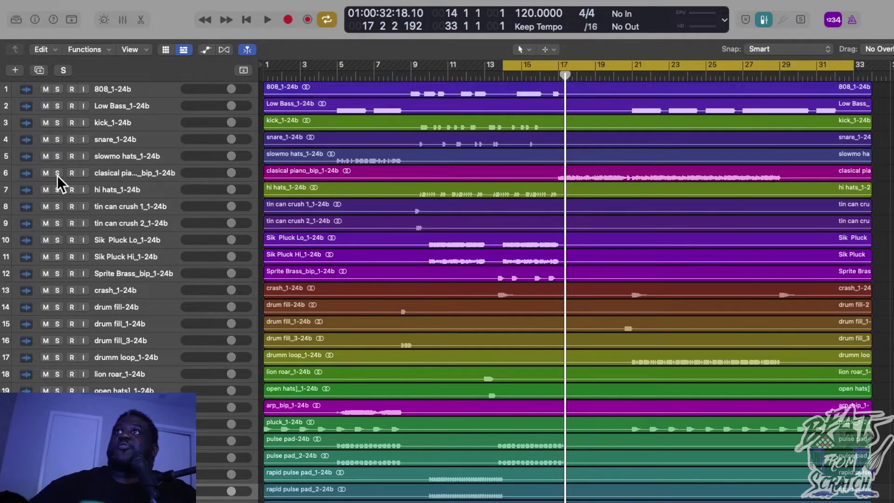
With the classical piano unsoloed, play the full beat from bar 14 through to bar 21
left_click(57, 175)
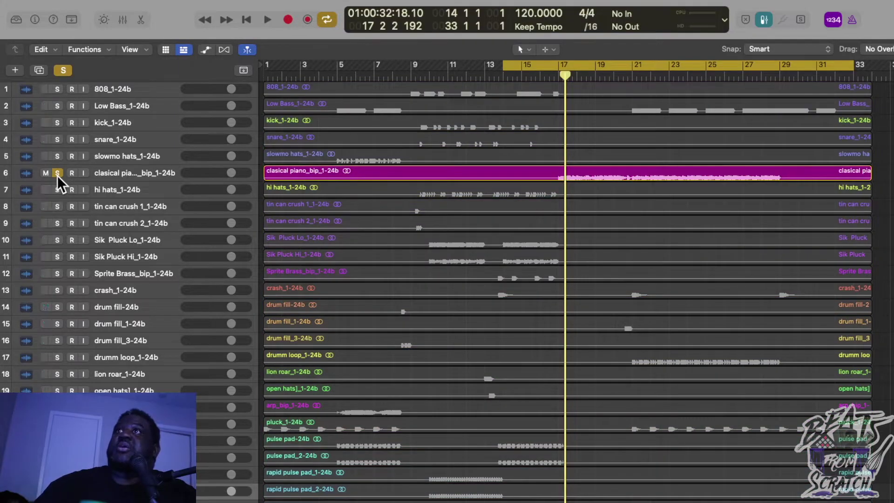
left_click(57, 175)
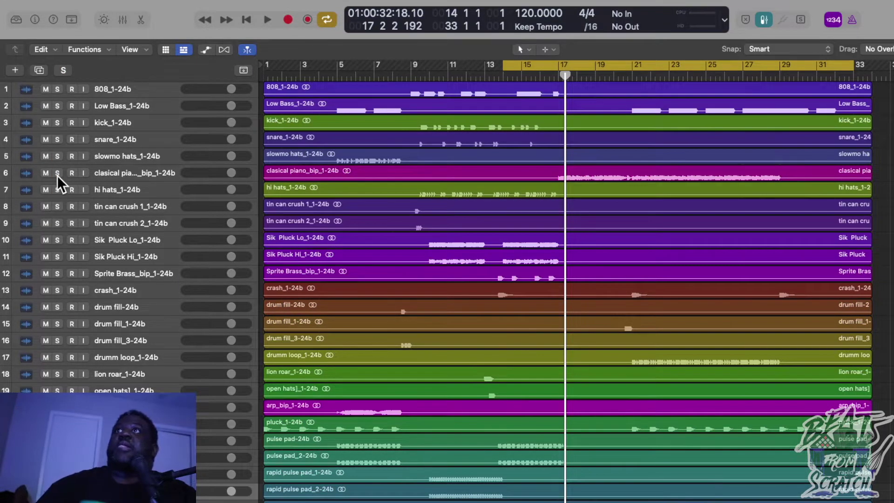
key("space")
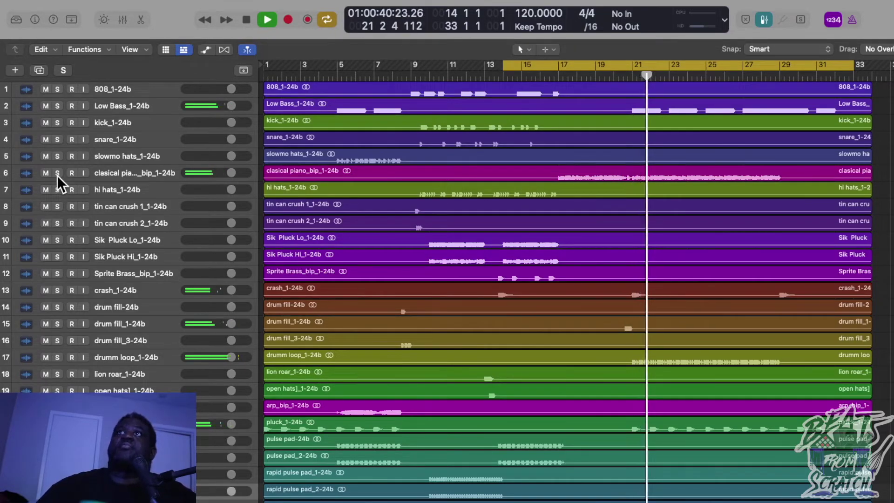
key("space")
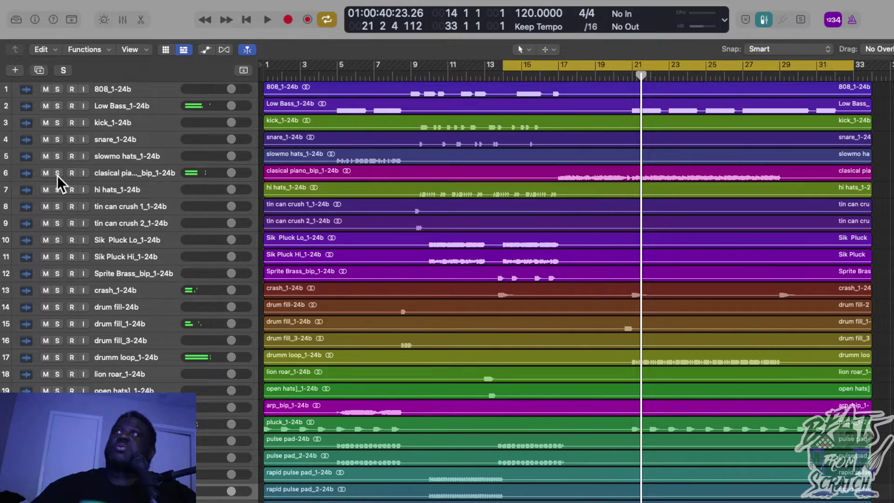
Move the drumm loop track up to the third position in the track list
key("super+Right")
key("super+Right")
key("super+Right")
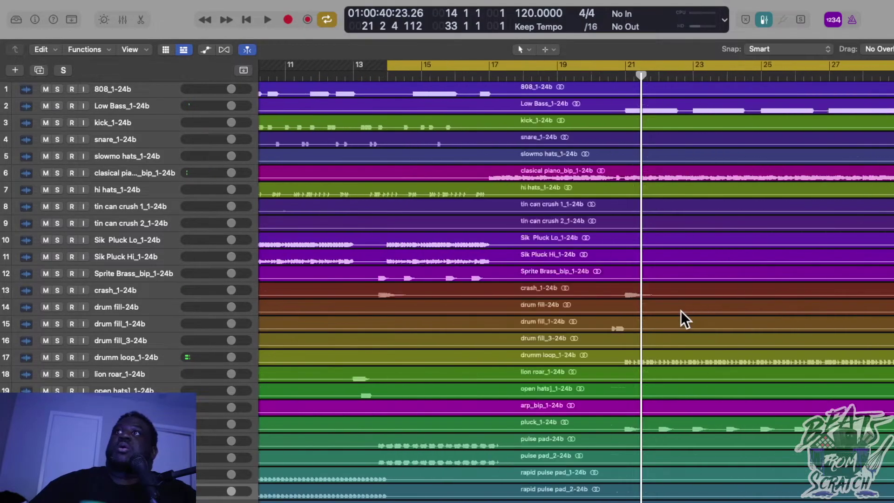
key("super+Left")
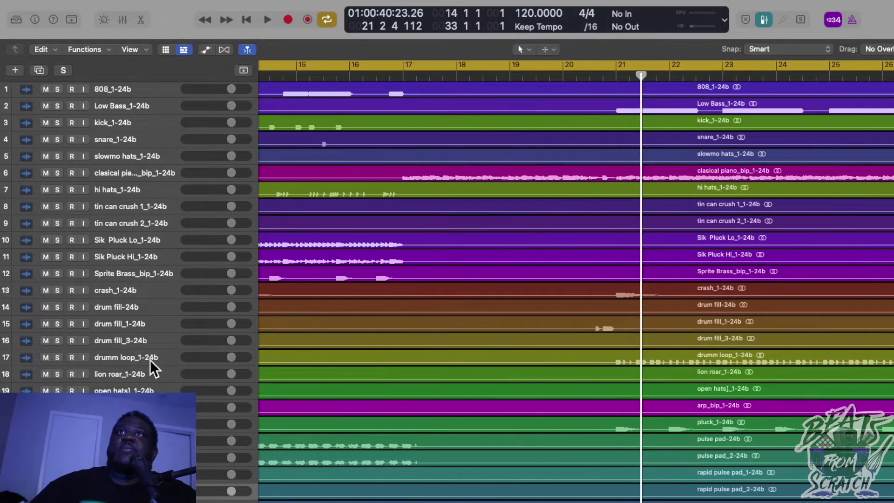
left_click_drag(119, 357, 105, 114)
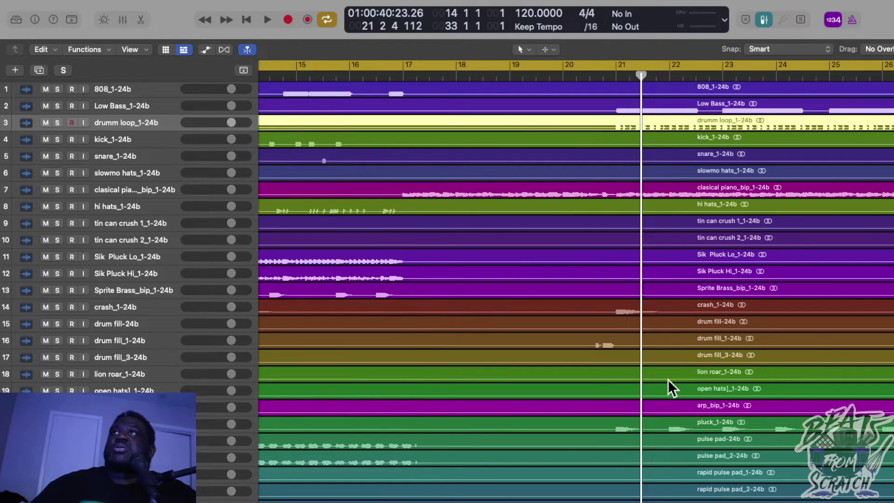
Start the cycle range at bar 21, keeping its end at bar 33
scroll(680, 373, "right", 5)
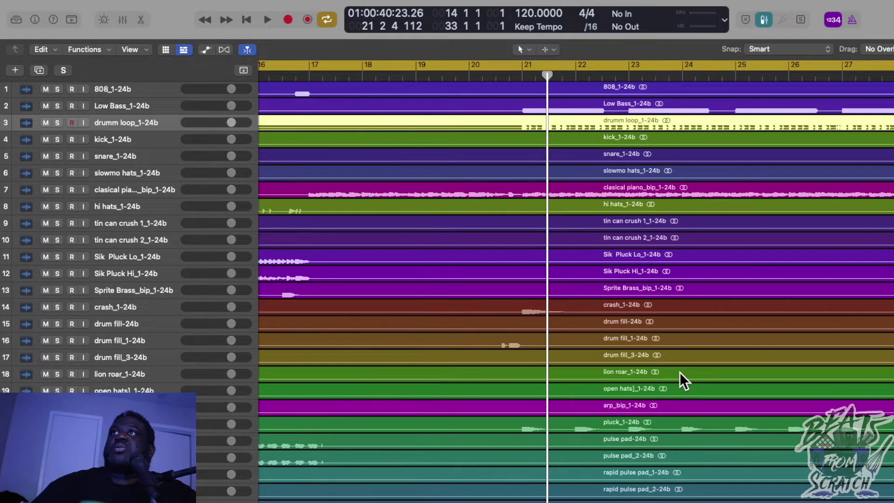
key("super+Left")
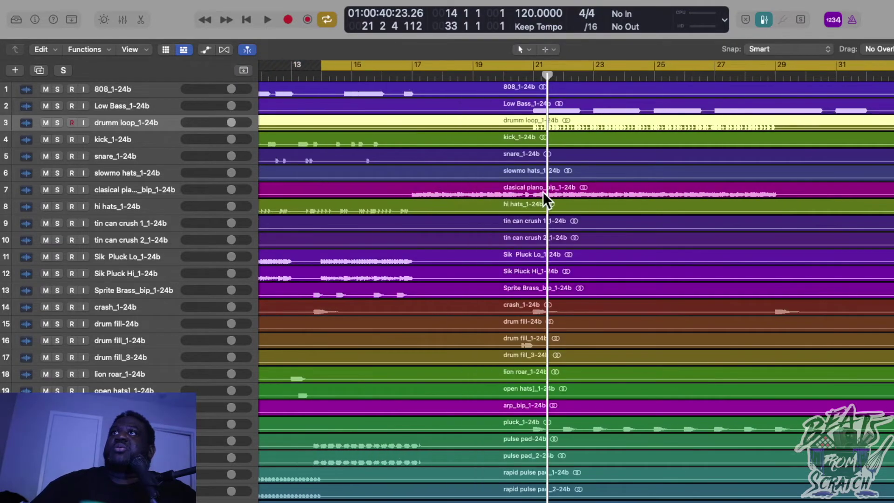
left_click_drag(323, 64, 536, 204)
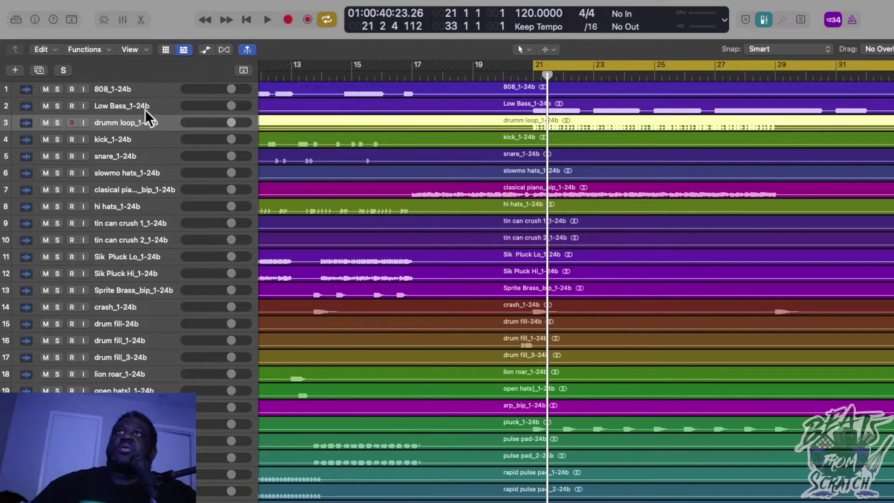
key("super+Right")
key("super+Right")
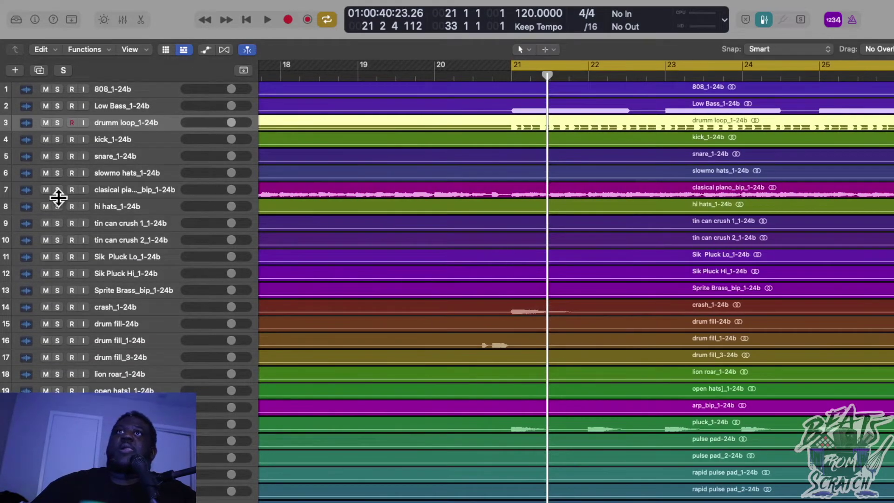
Solo the classical piano and play it alone from bar 21
left_click(58, 190)
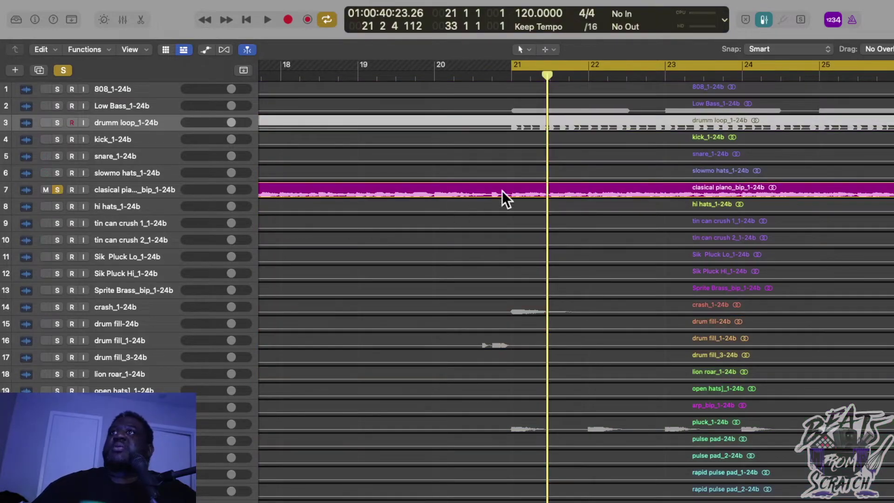
scroll(608, 277, "down", 1)
scroll(609, 277, "right", 3)
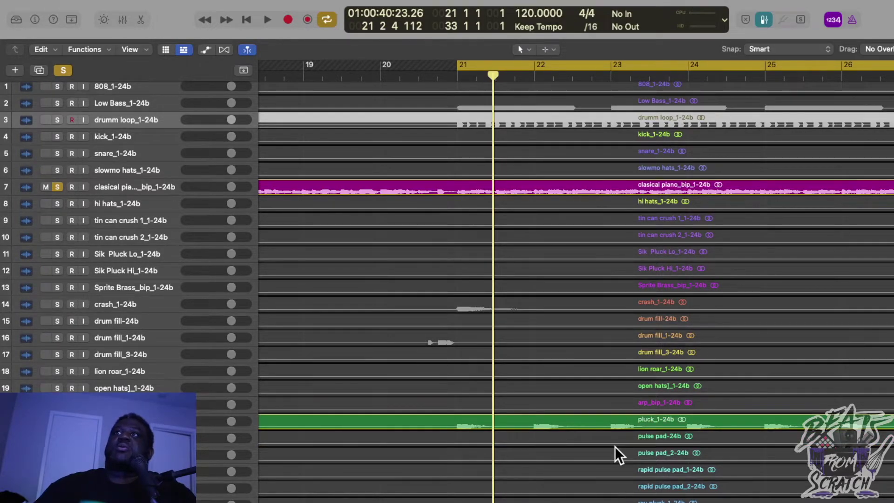
key("space")
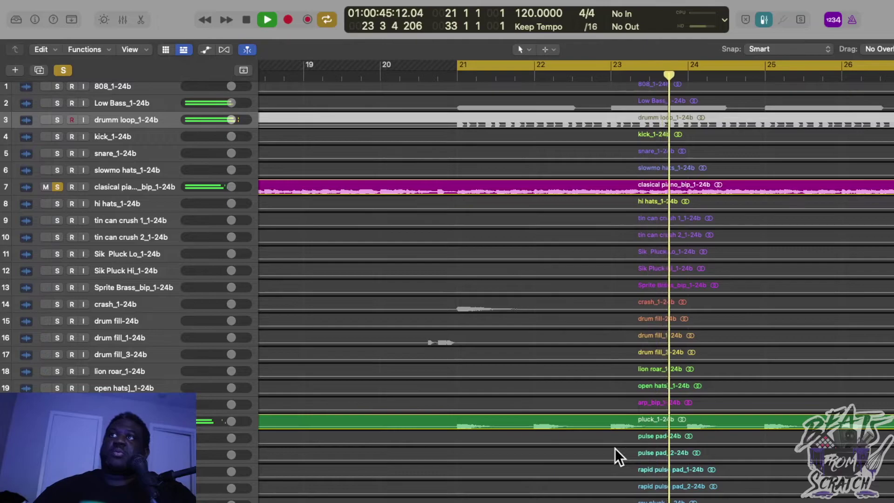
key("space")
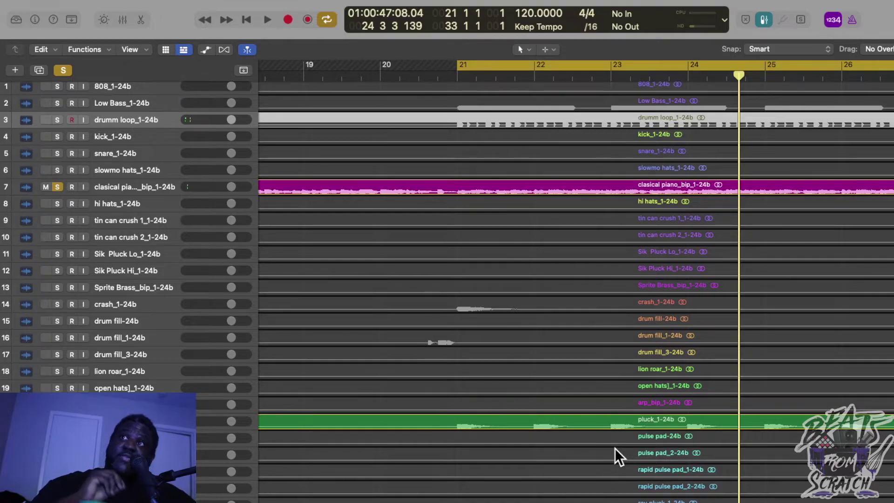
Undo a stray pluck region move, unsolo the piano, and play the full beat from bar 21
left_click_drag(359, 421, 360, 339)
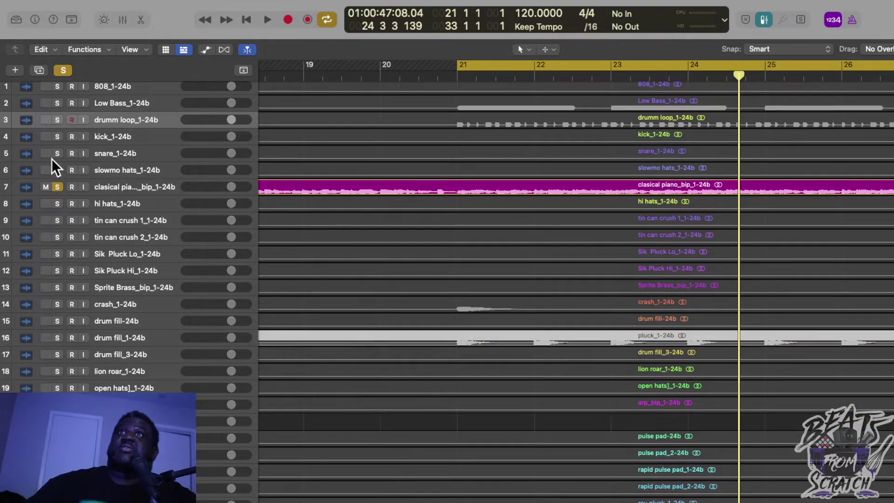
key("super+z")
left_click(57, 187)
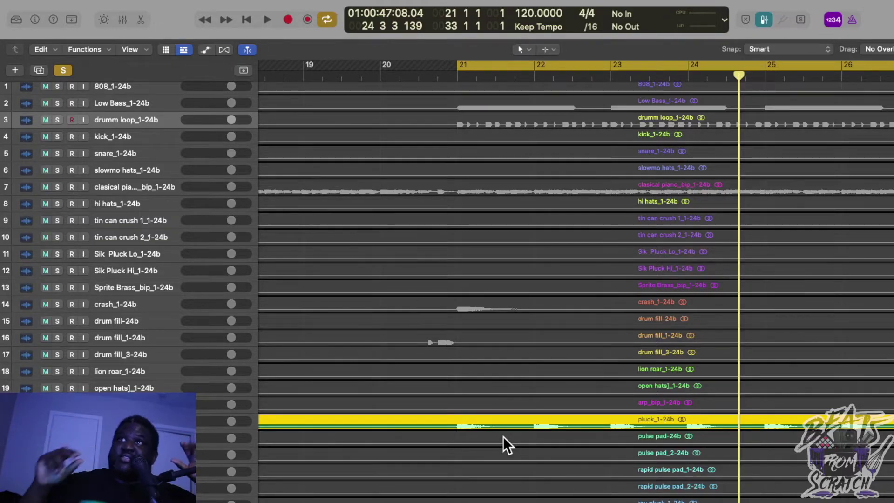
key("ctrl+super+m")
key("space")
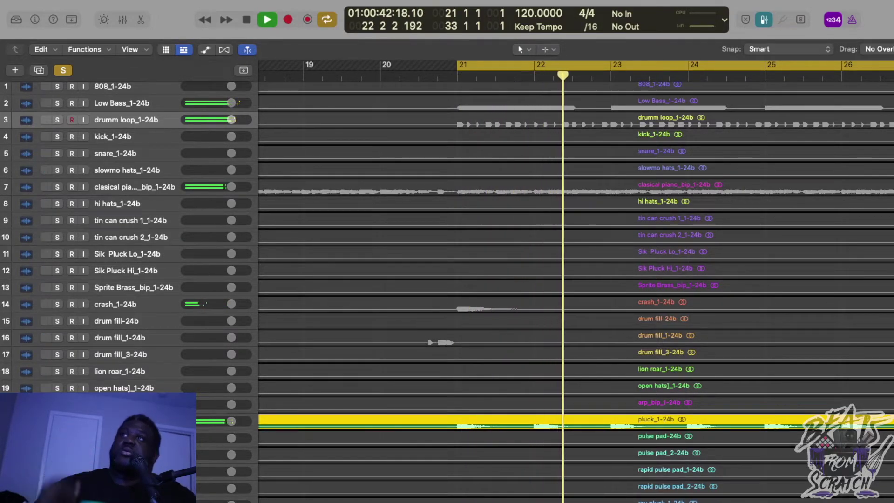
key("ctrl+super+m")
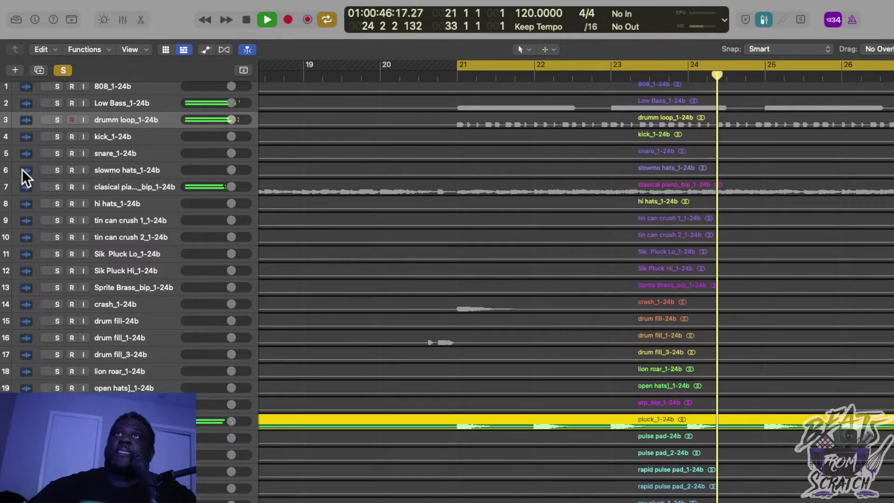
Place slowmo hats under classical piano and solo both tracks
left_click_drag(21, 169, 55, 191)
left_click(55, 190)
left_click(56, 170)
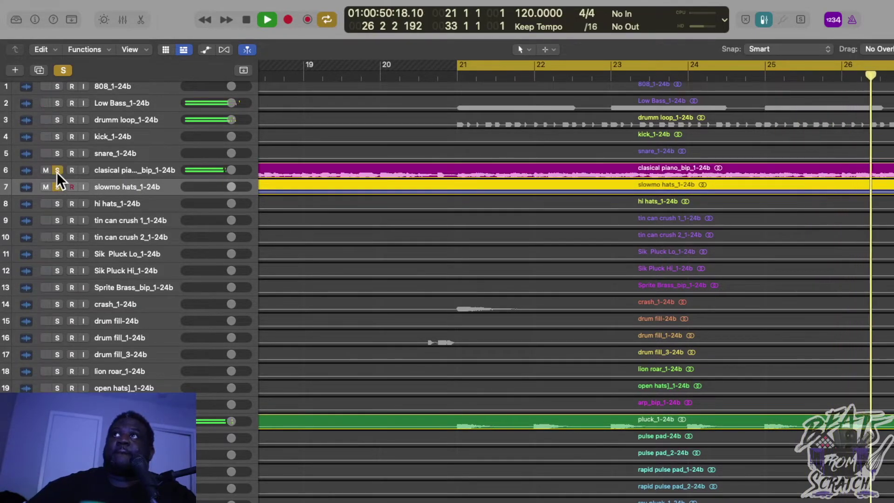
left_click(57, 187)
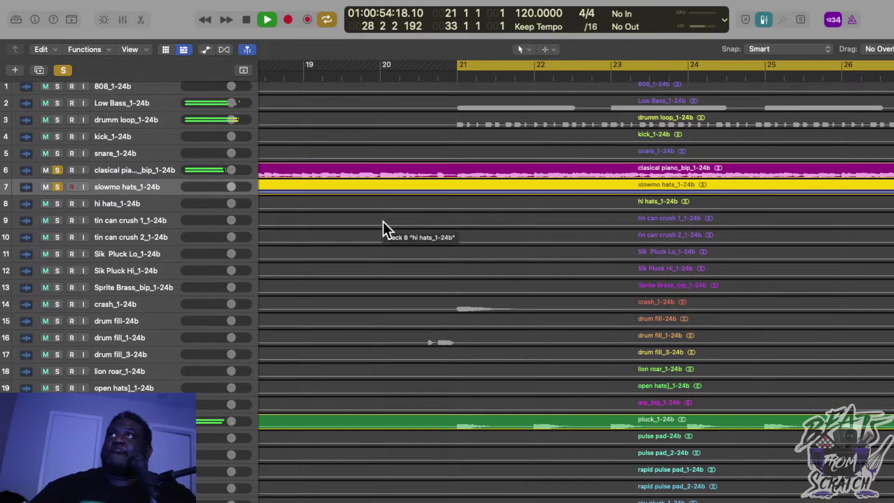
Stop playback and add the drumm loop to the soloed tracks
key("space")
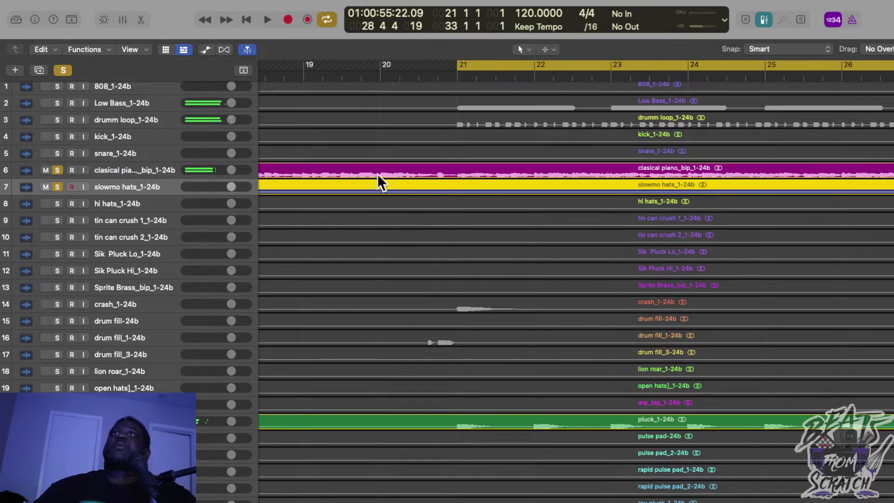
left_click(58, 122)
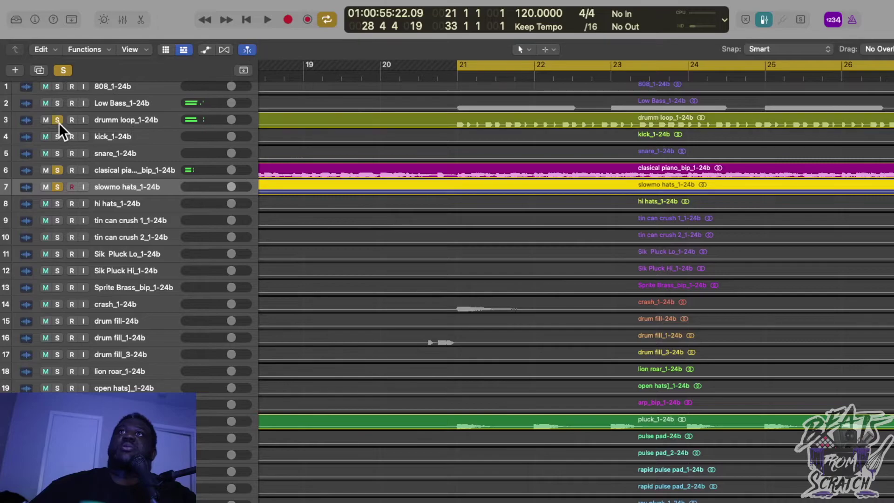
left_click(106, 120)
key("z")
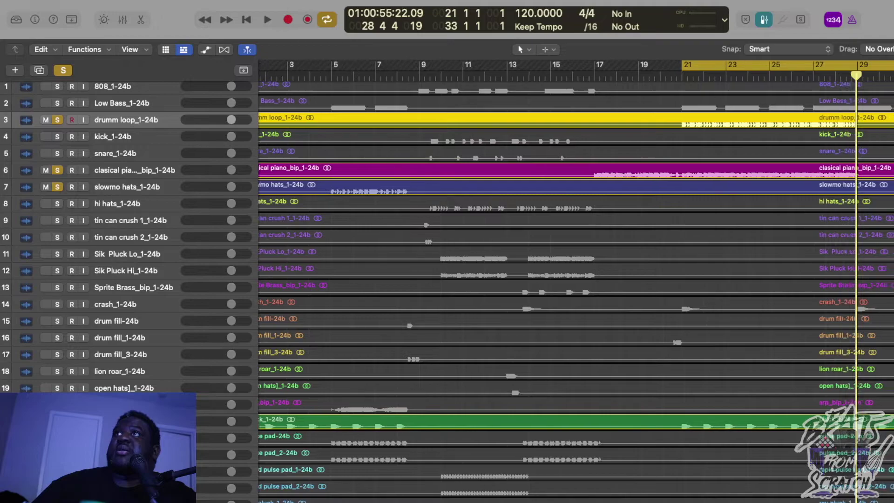
Play the soloed drumm loop, classical piano and slowmo hats together, stopping at bar 29
key("super+Right")
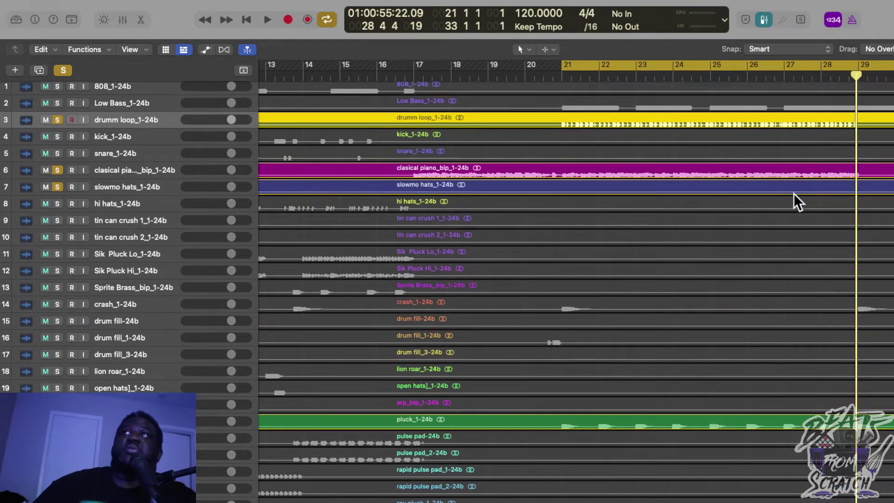
key("space")
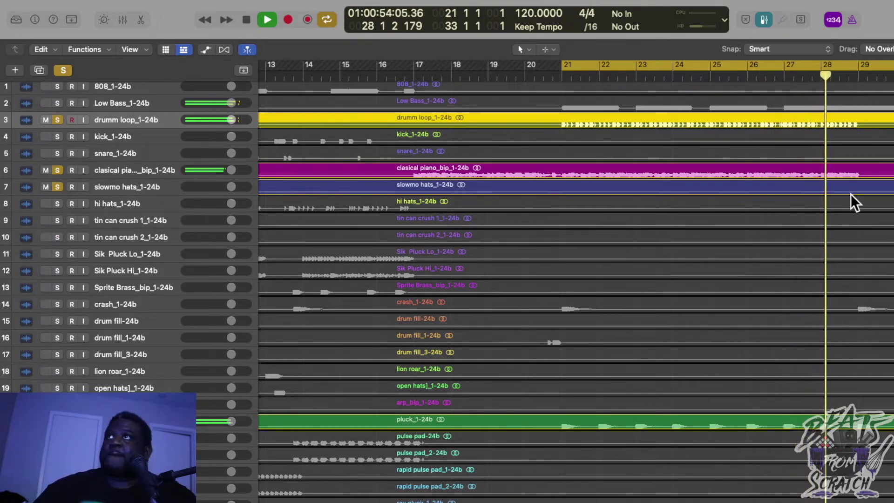
key("space")
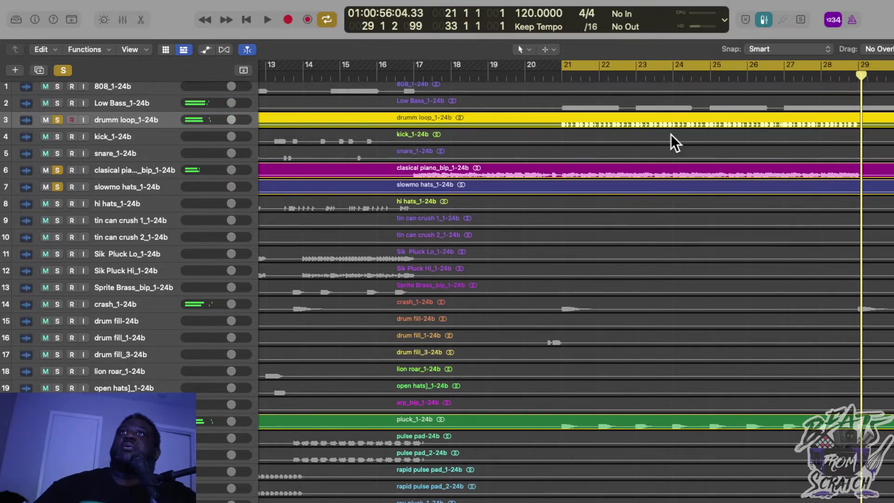
Add Low Bass to the soloed layers and play all four together from bar 21
left_click(56, 102)
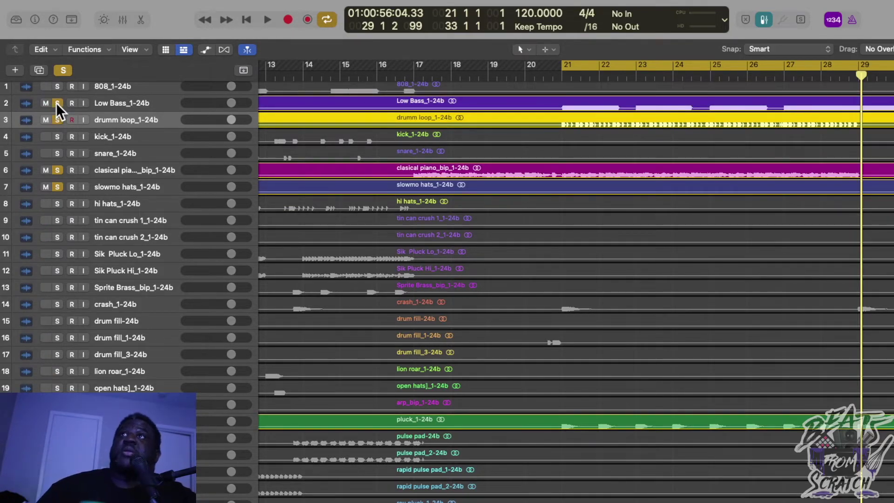
key("space")
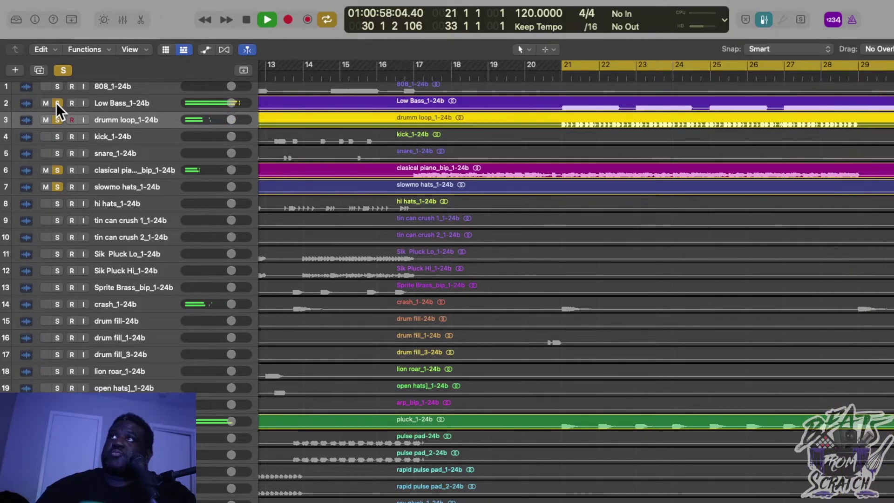
key("space")
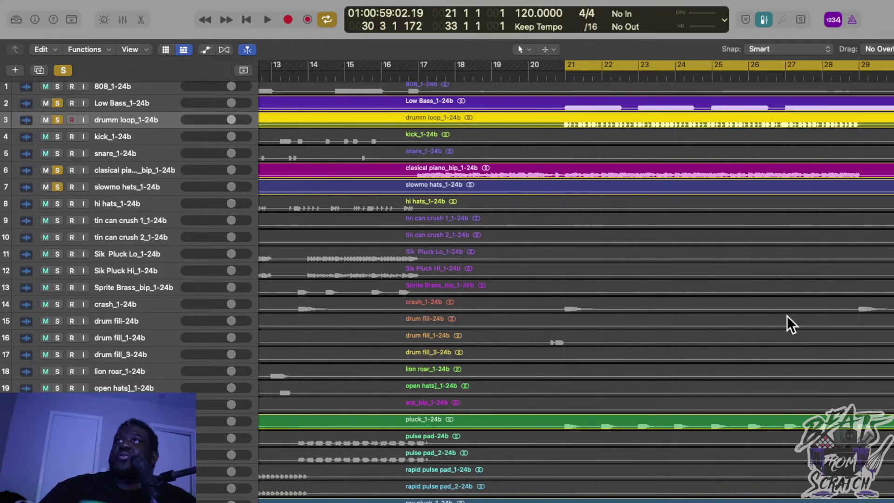
key("super+Left")
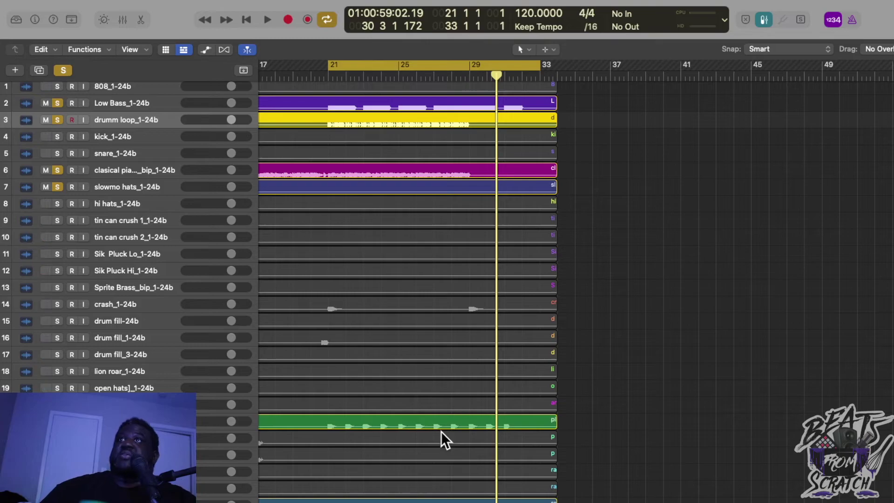
Zoom out to the whole arrangement and turn off every solo with the global Solo button
key("super+Left")
key("super+Left")
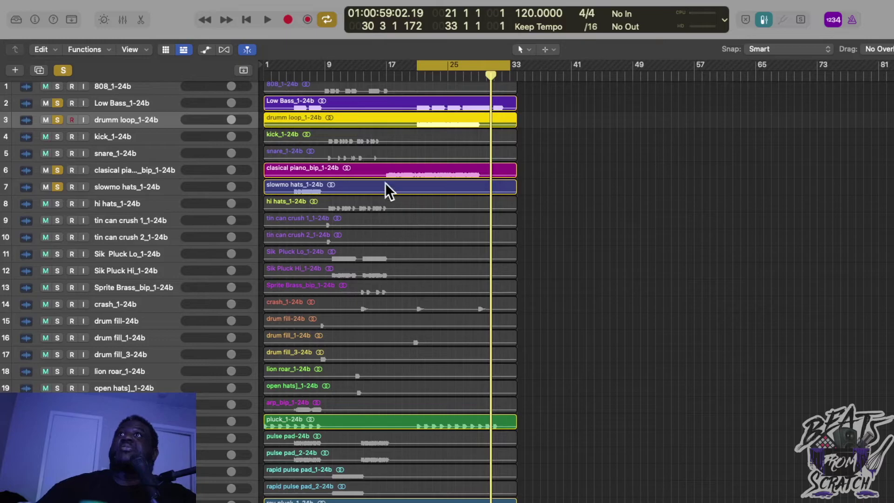
left_click(65, 71)
Play the full beat from bar 21 while extending the cycle end to bar 35
key("space")
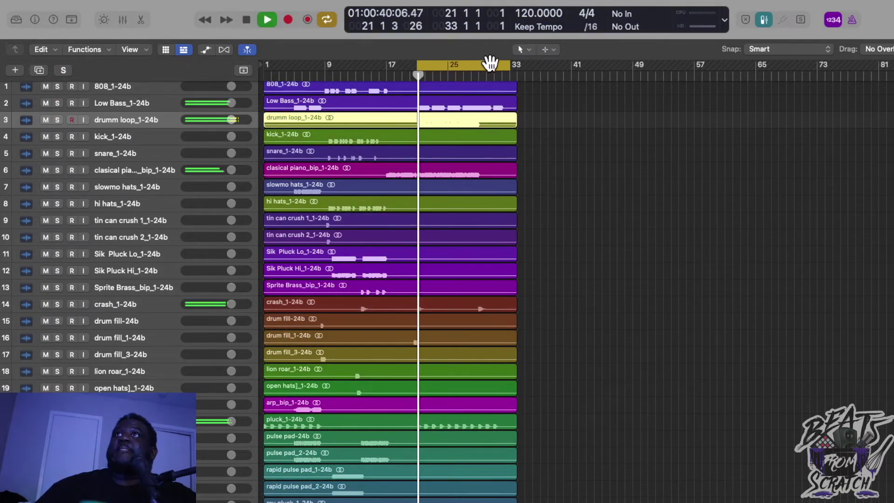
left_click_drag(507, 67, 523, 65)
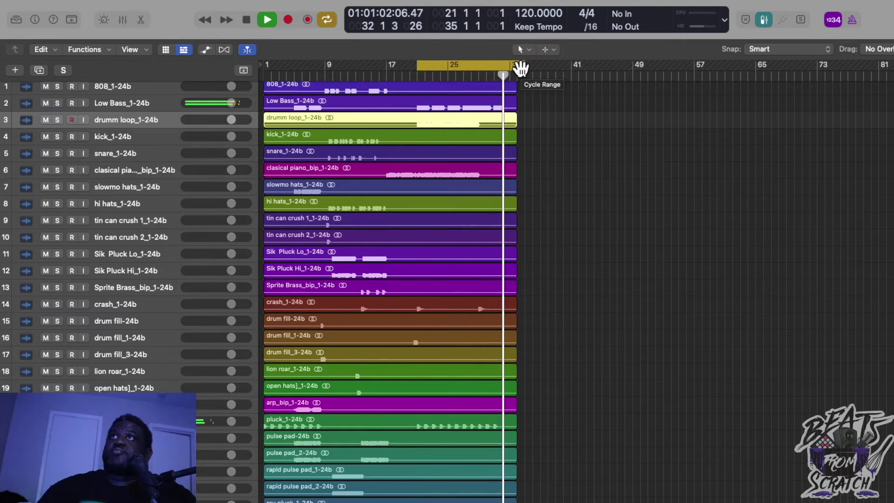
key("space")
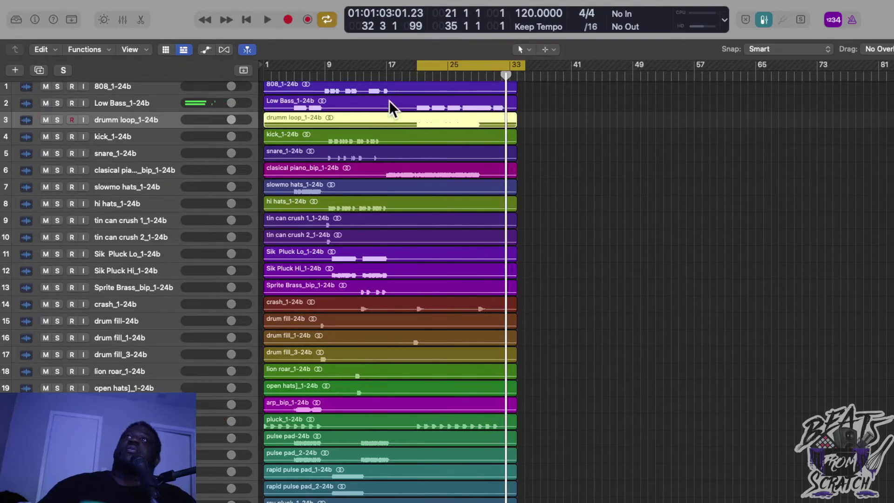
Pull the cycle start back to bar 1, then enlarge track heights and zoom in horizontally
left_click_drag(417, 60, 225, 90)
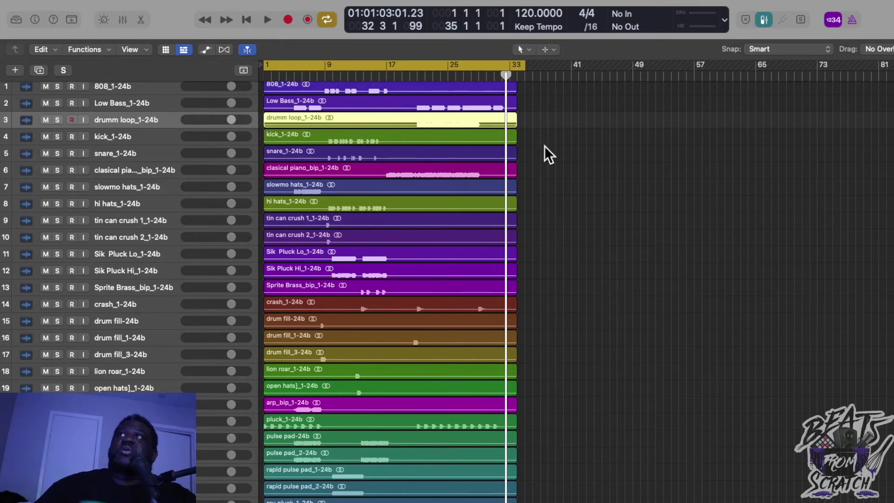
key("super+Down")
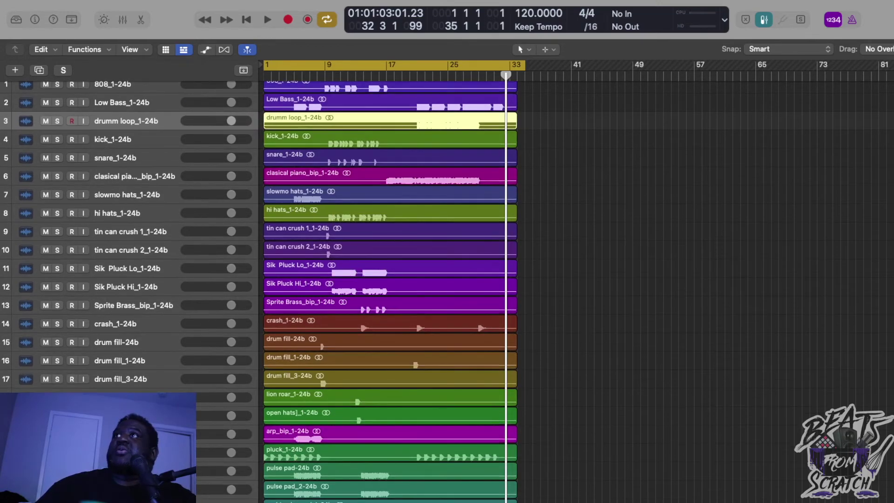
key("super+Right")
key("super+Right")
key("super+Right")
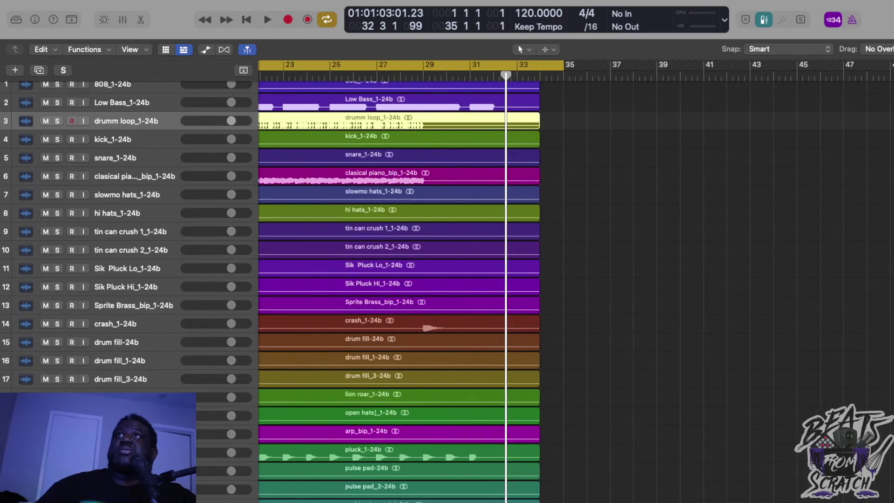
scroll(795, 195, "left", 10)
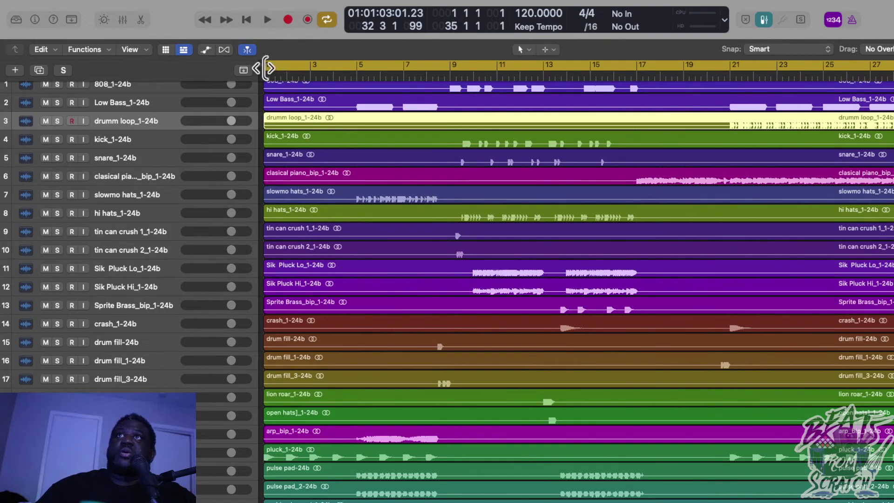
Play the full beat from a bar 9 cycle start, then return the start to bar 1
left_click_drag(264, 68, 359, 73)
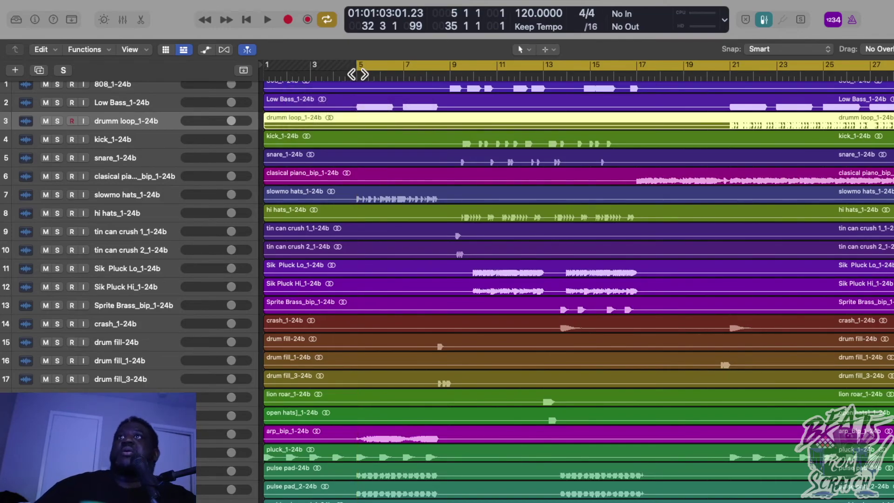
left_click_drag(360, 66, 438, 86)
key("space")
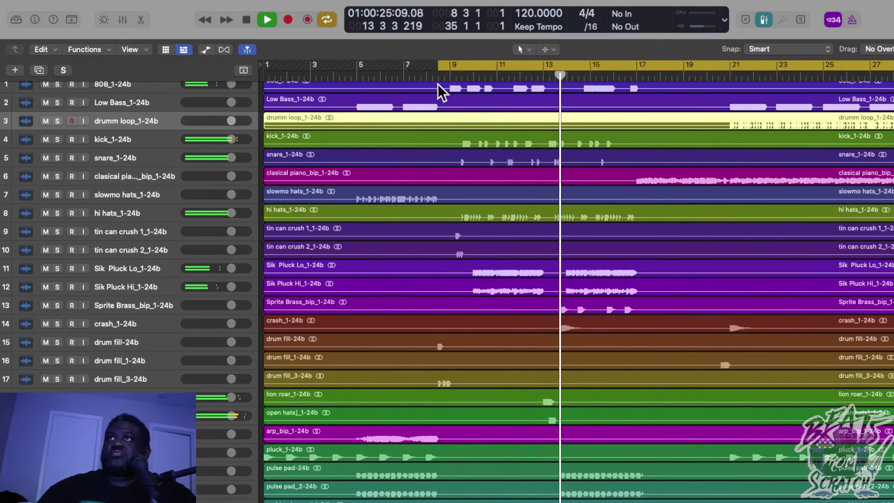
key("space")
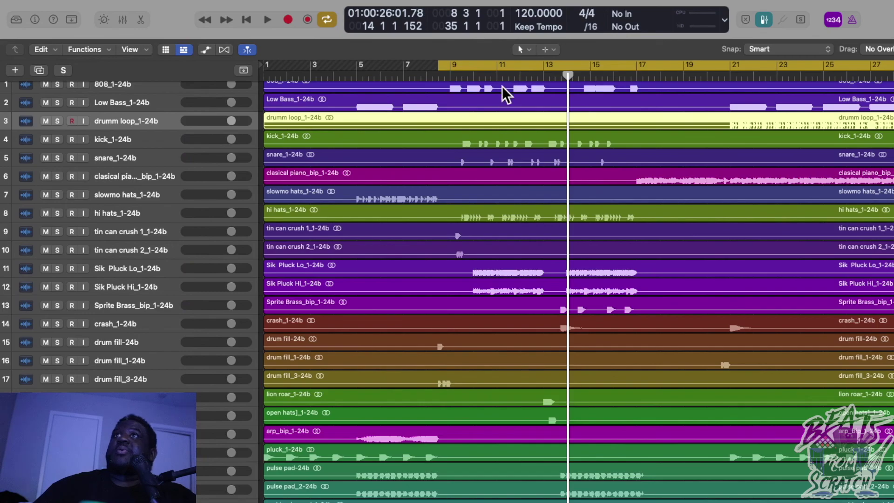
left_click_drag(439, 69, 228, 176)
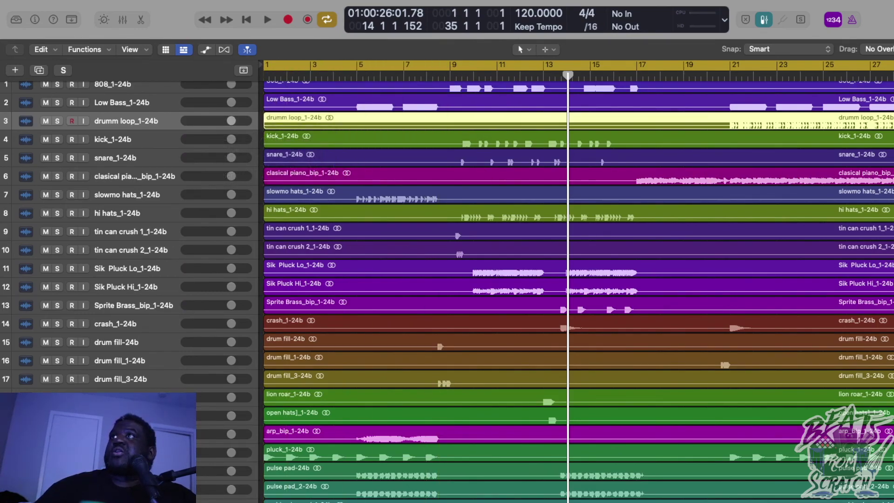